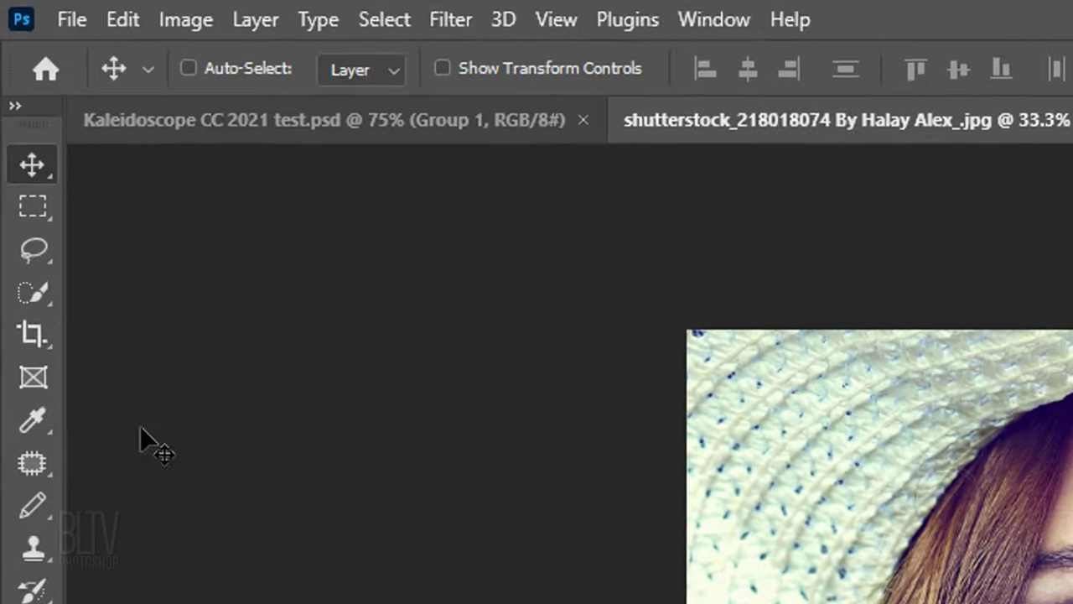
# Set the Crop Tool to a cleared 1000 px × 1000 px size at 150 px/in.
pyautogui.click(12, 114)
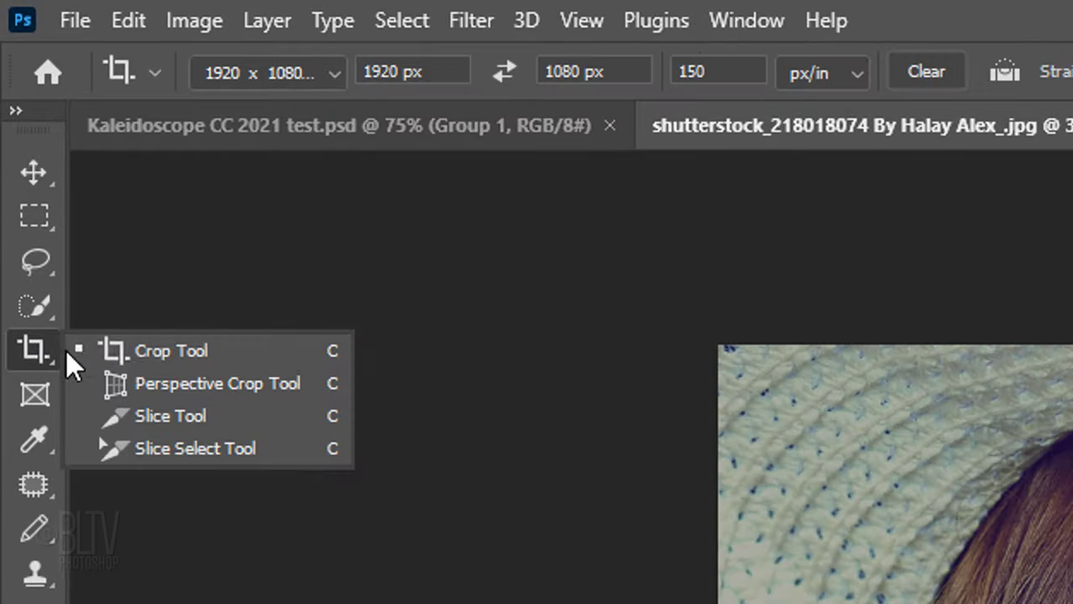
pyautogui.click(180, 359)
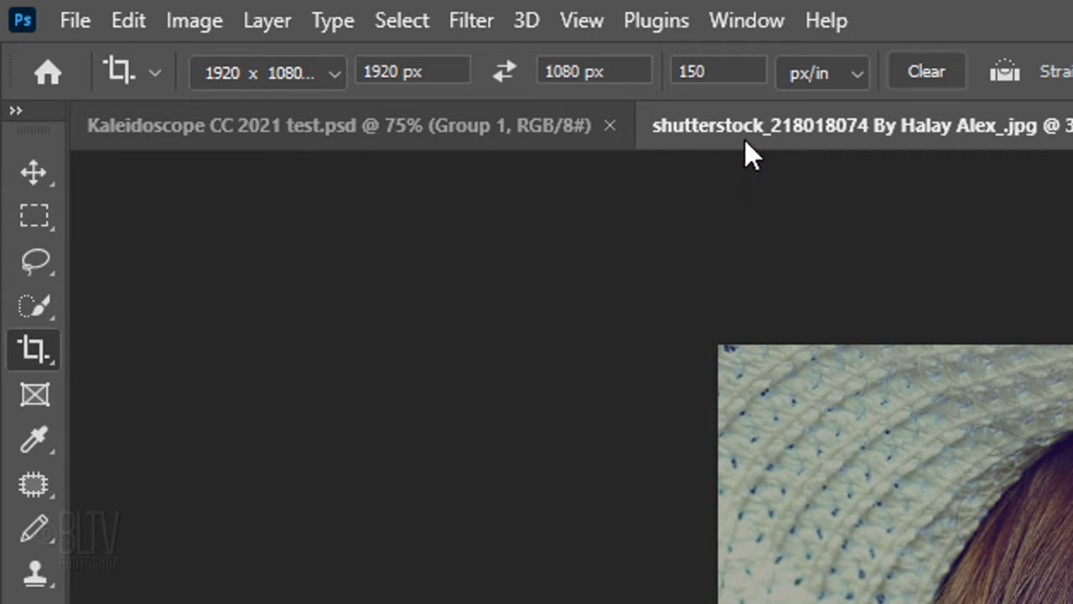
pyautogui.click(931, 74)
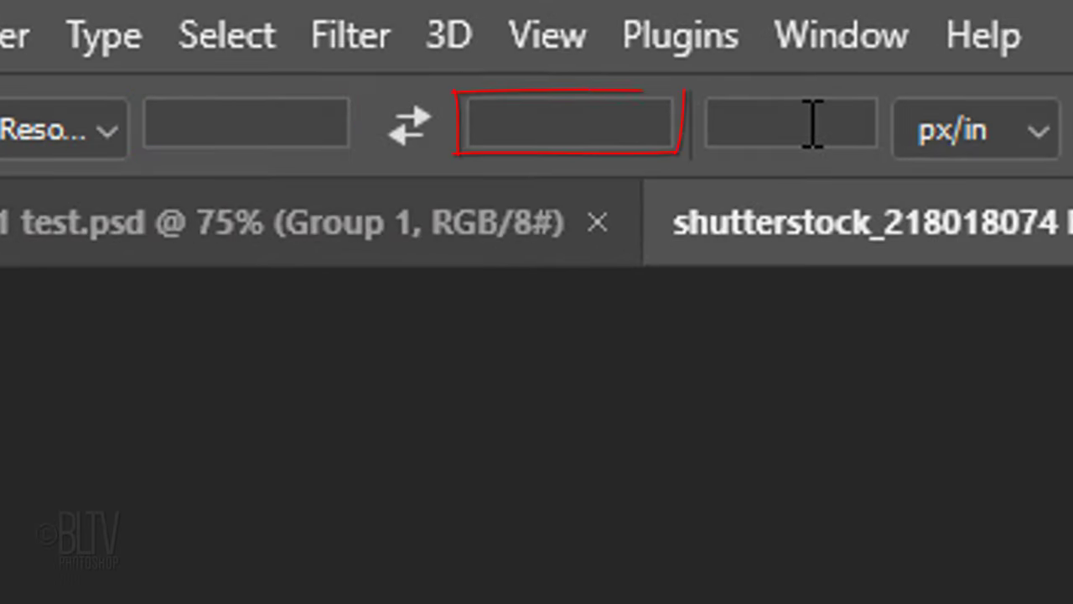
pyautogui.click(252, 126)
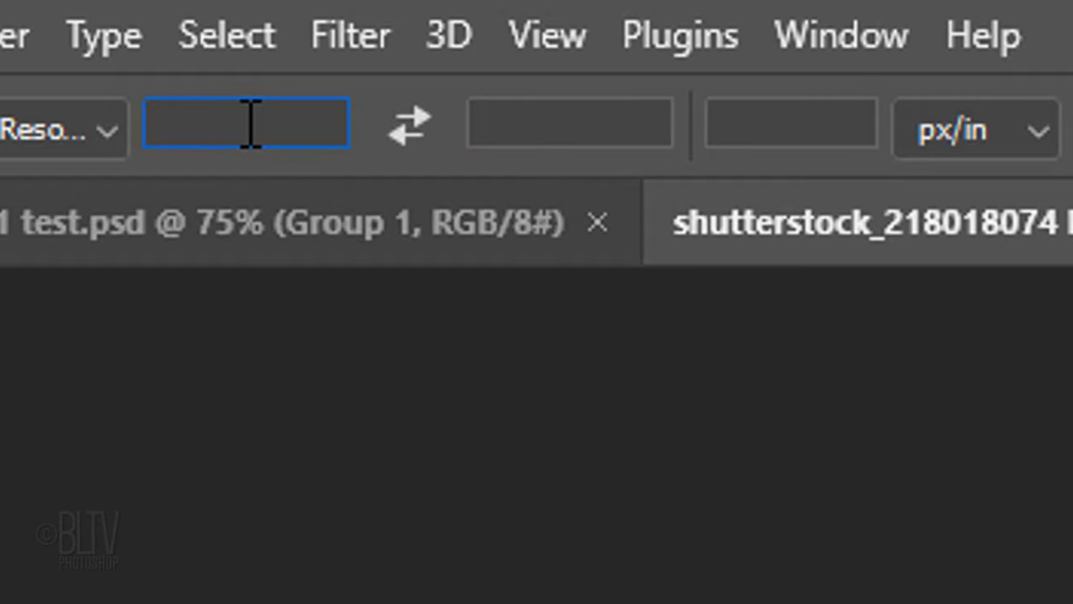
pyautogui.write('1000 px')
pyautogui.click(503, 117)
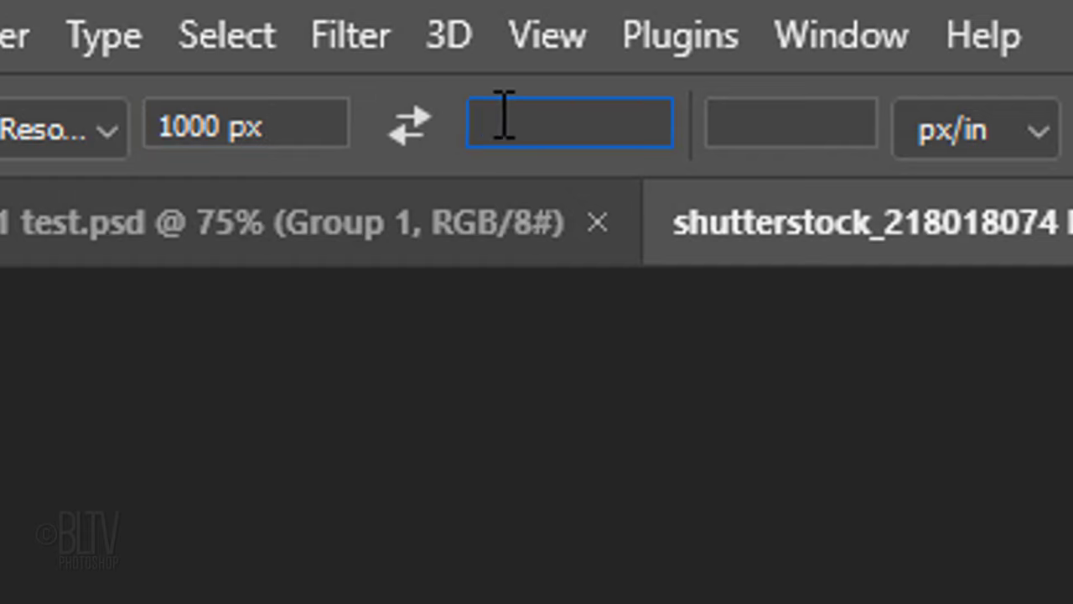
pyautogui.write('1000 px')
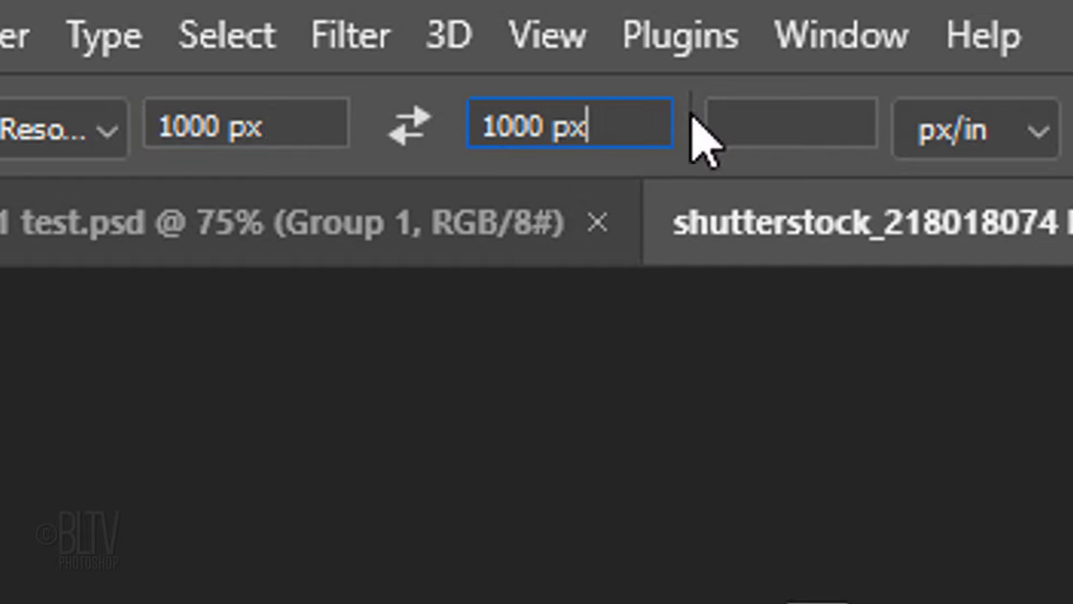
pyautogui.press('Tab')
pyautogui.write('150')
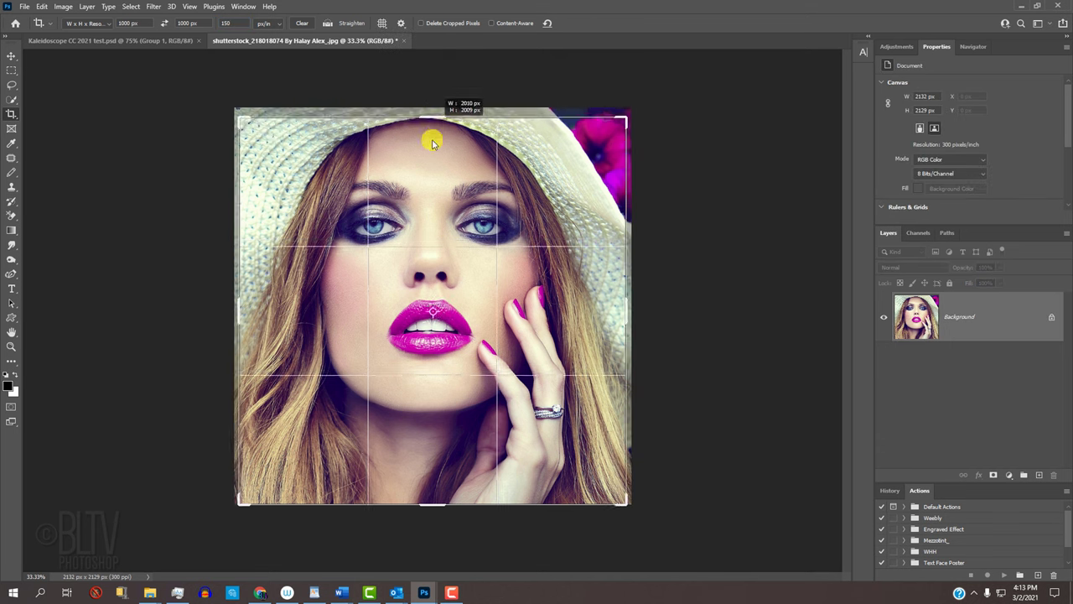
# Adjust the square crop box edges and position to keep the face centred.
pyautogui.moveTo(431, 139)
pyautogui.mouseDown()
pyautogui.moveTo(428, 158)
pyautogui.moveTo(439, 115)
pyautogui.moveTo(433, 125)
pyautogui.mouseUp()
pyautogui.moveTo(616, 306)
pyautogui.mouseDown()
pyautogui.moveTo(582, 318)
pyautogui.moveTo(508, 311)
pyautogui.moveTo(634, 314)
pyautogui.mouseUp()
pyautogui.moveTo(486, 290)
pyautogui.mouseDown()
pyautogui.moveTo(491, 302)
pyautogui.moveTo(472, 271)
pyautogui.moveTo(486, 311)
pyautogui.mouseUp()
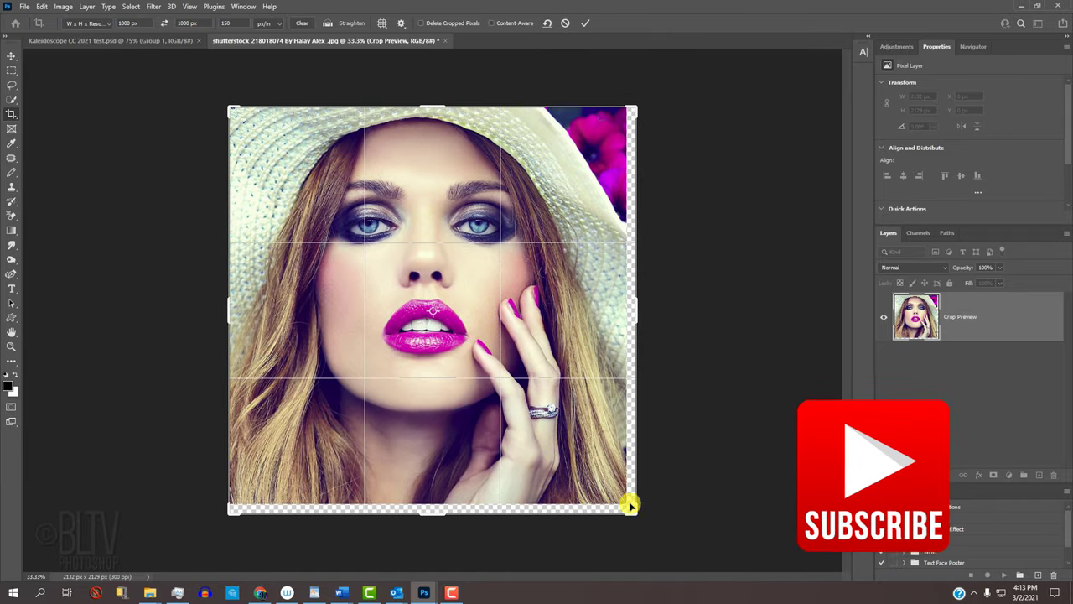
pyautogui.moveTo(630, 503); pyautogui.dragTo(632, 508)
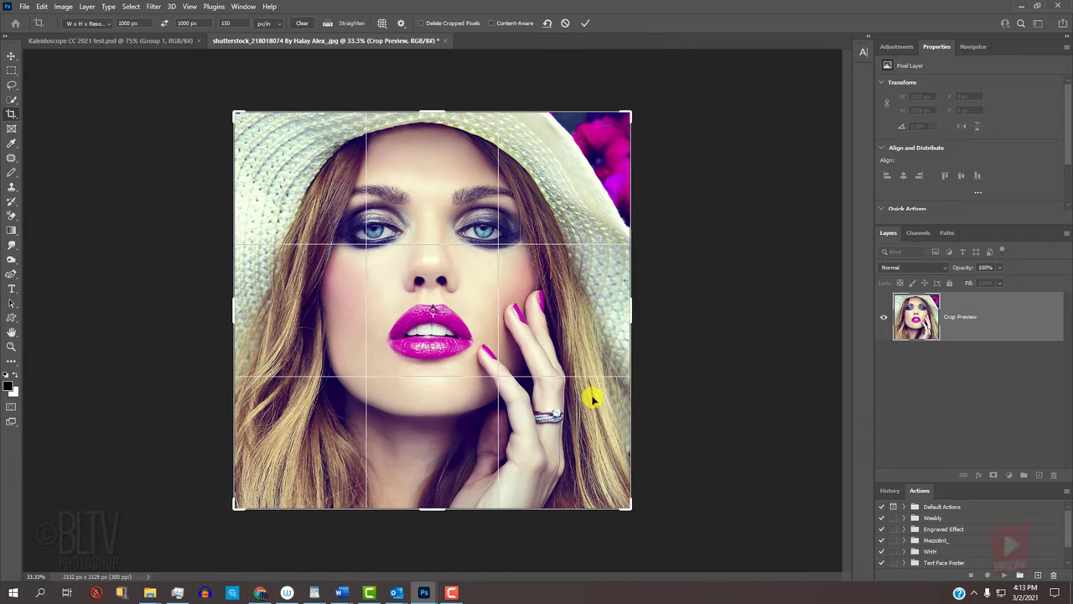
# Commit the 1000 × 1000 crop, zoom to fit, and convert Layer 0 to a smart object.
pyautogui.click(585, 23)
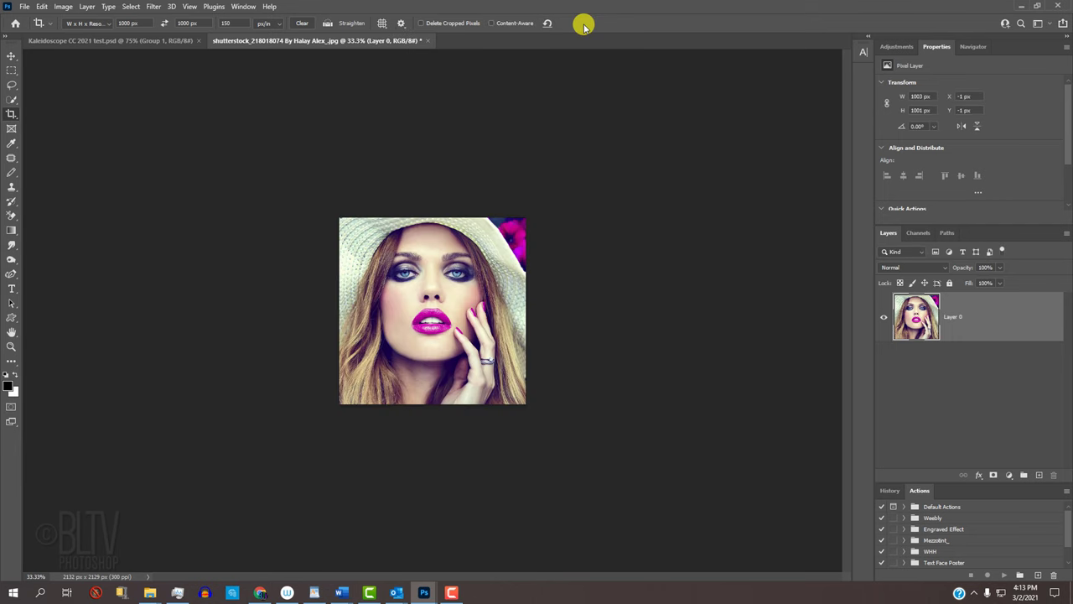
pyautogui.hotkey('ctrl', '0')
pyautogui.hotkey('ctrl', '+')
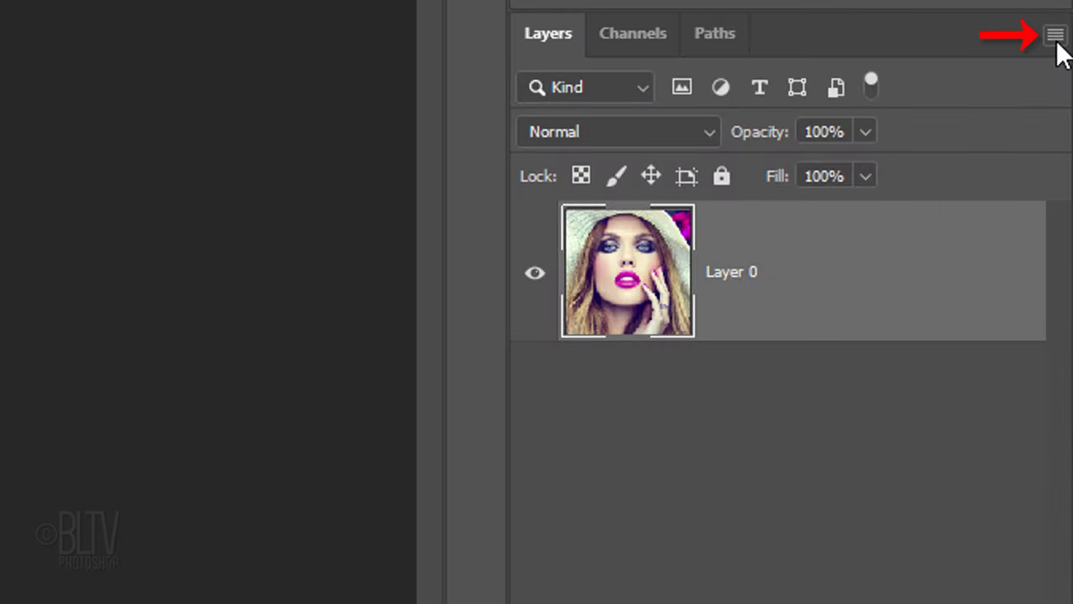
pyautogui.click(1055, 38)
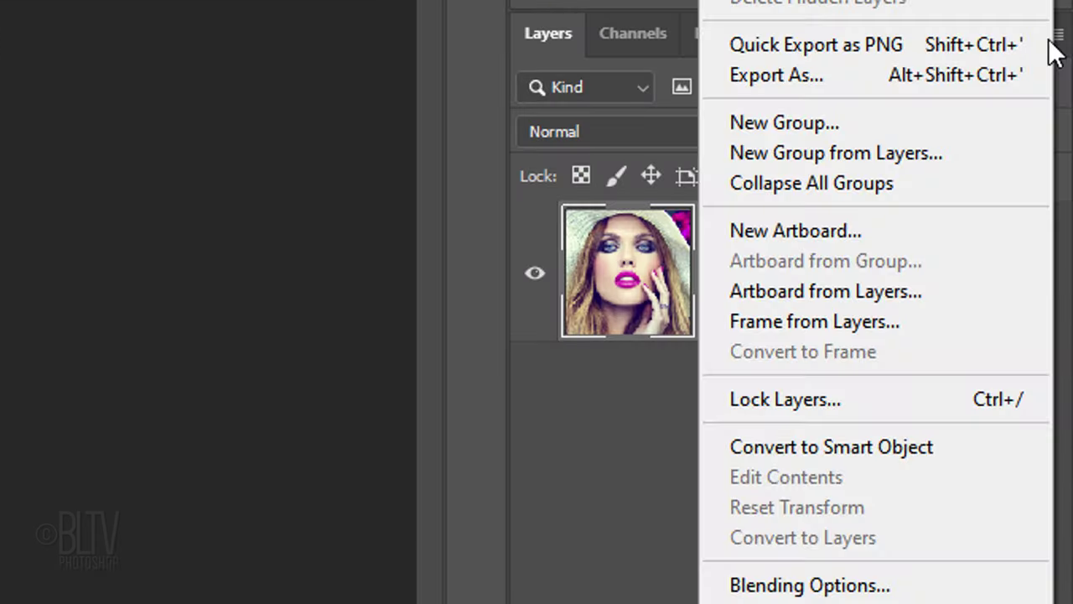
pyautogui.click(816, 446)
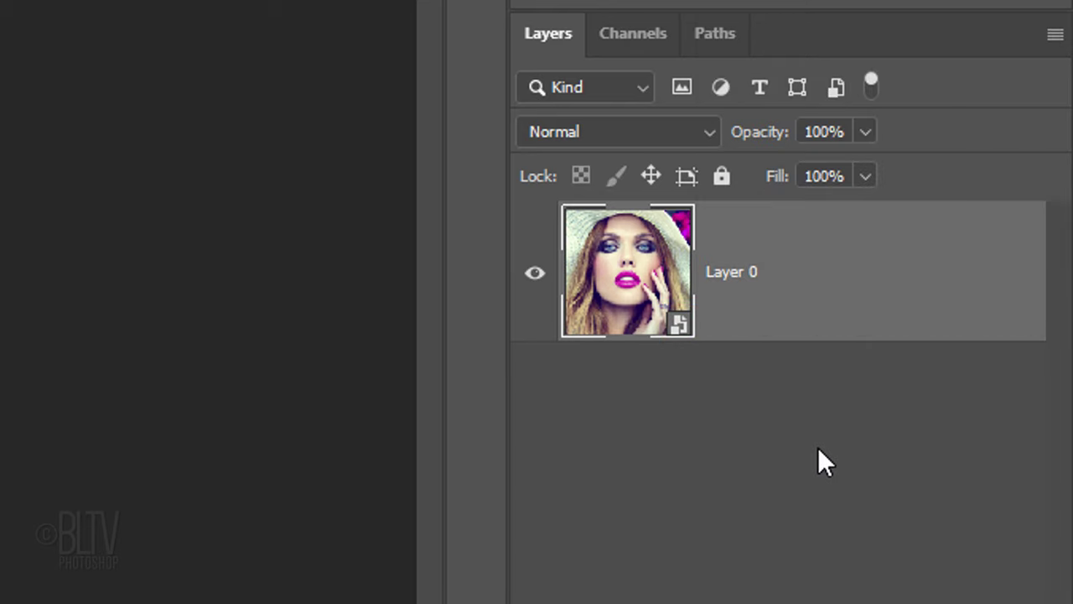
# Create Layer 0 copy, copy 2 and copy 3 with Ctrl+J, turning each a further 90° clockwise.
pyautogui.hotkey('ctrl', 'j')
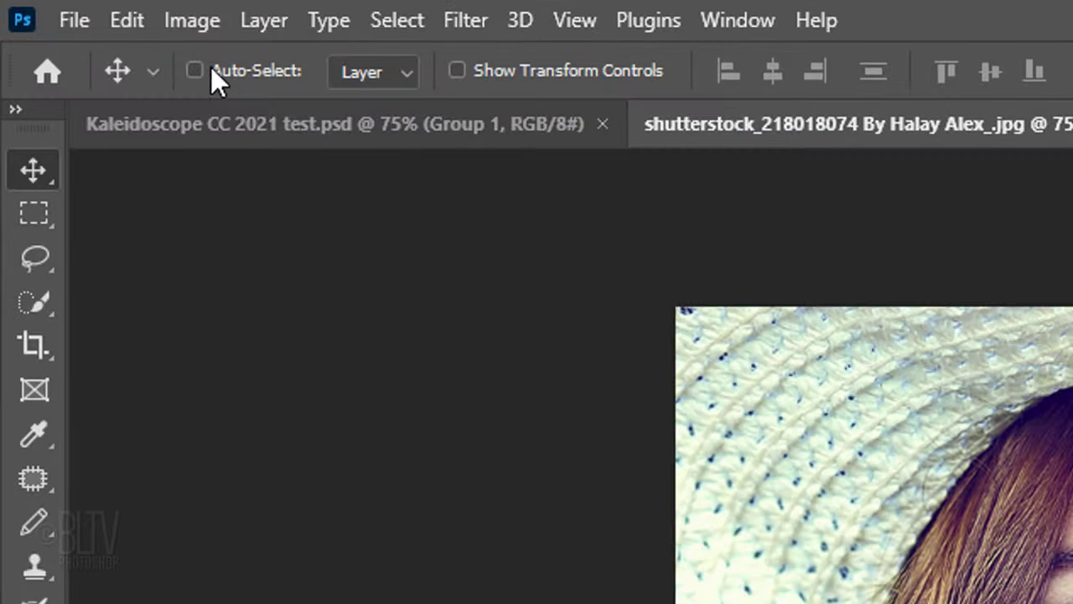
pyautogui.click(128, 19)
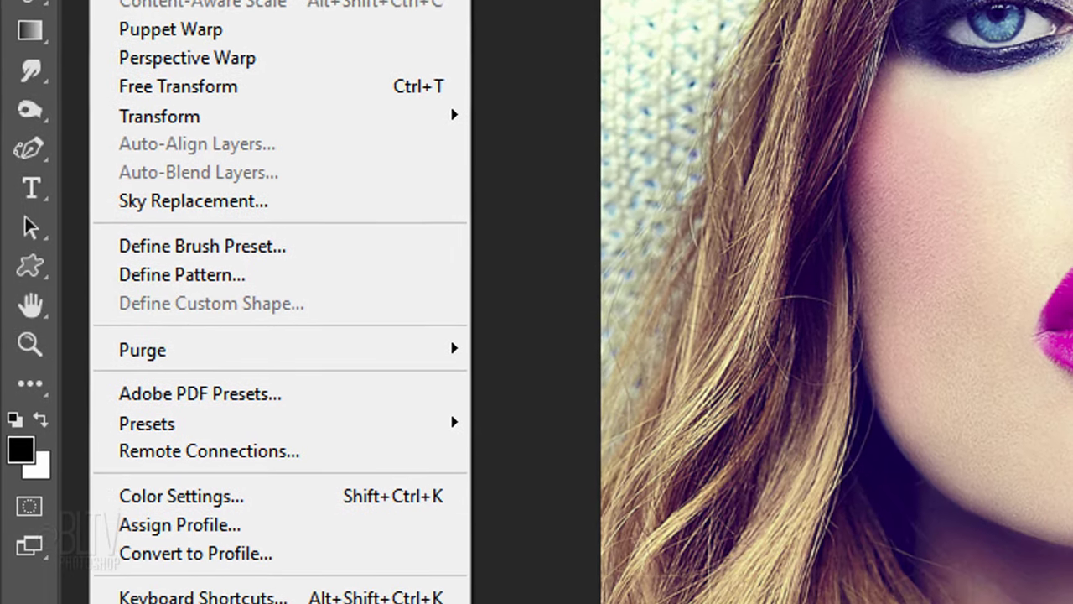
pyautogui.moveTo(190, 125)
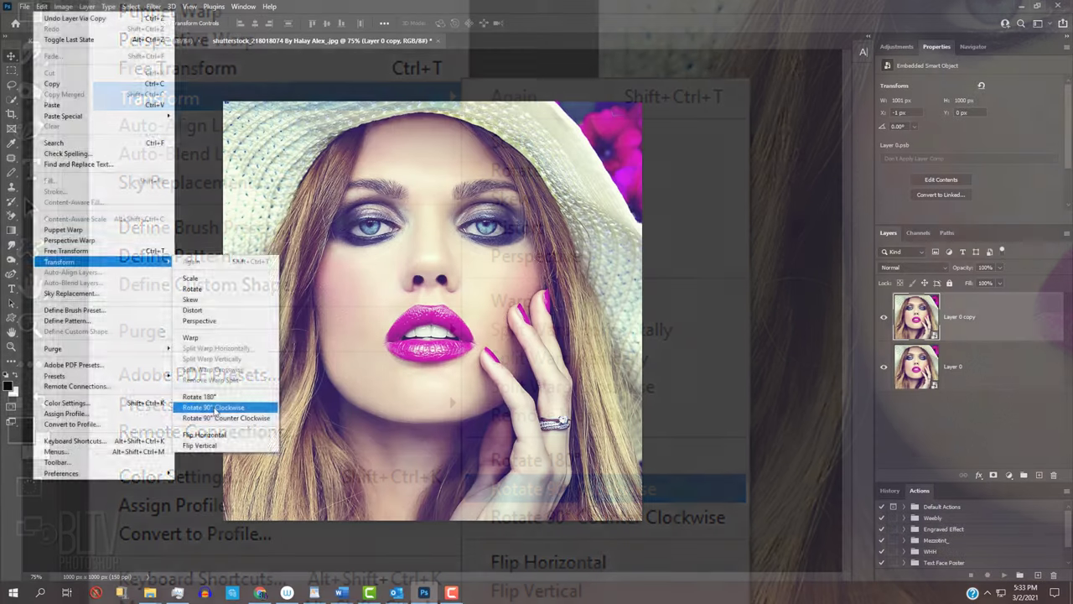
pyautogui.click(577, 486)
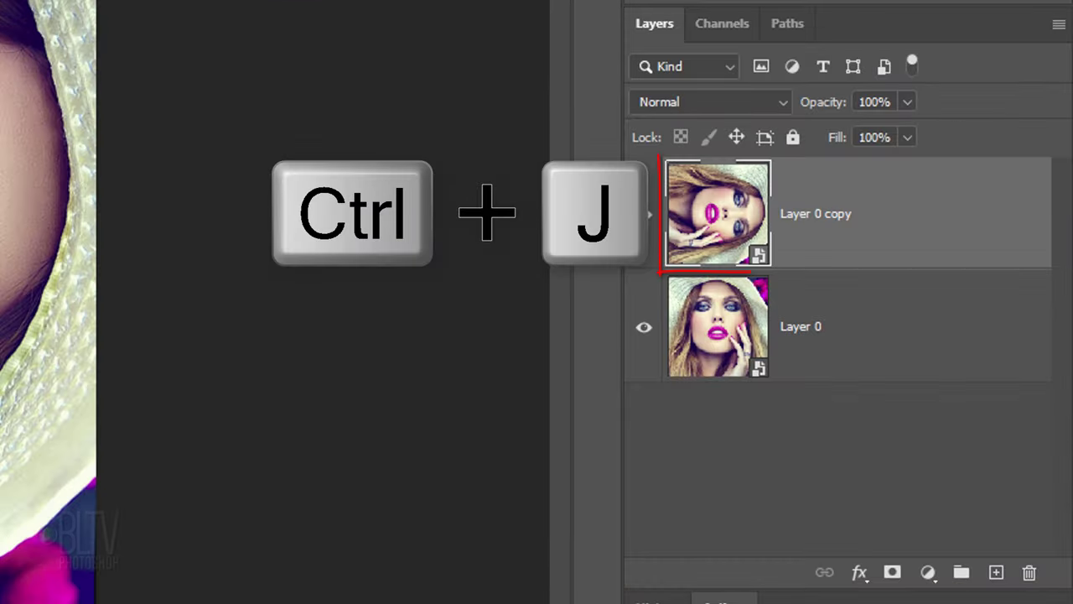
pyautogui.hotkey('ctrl', 'j')
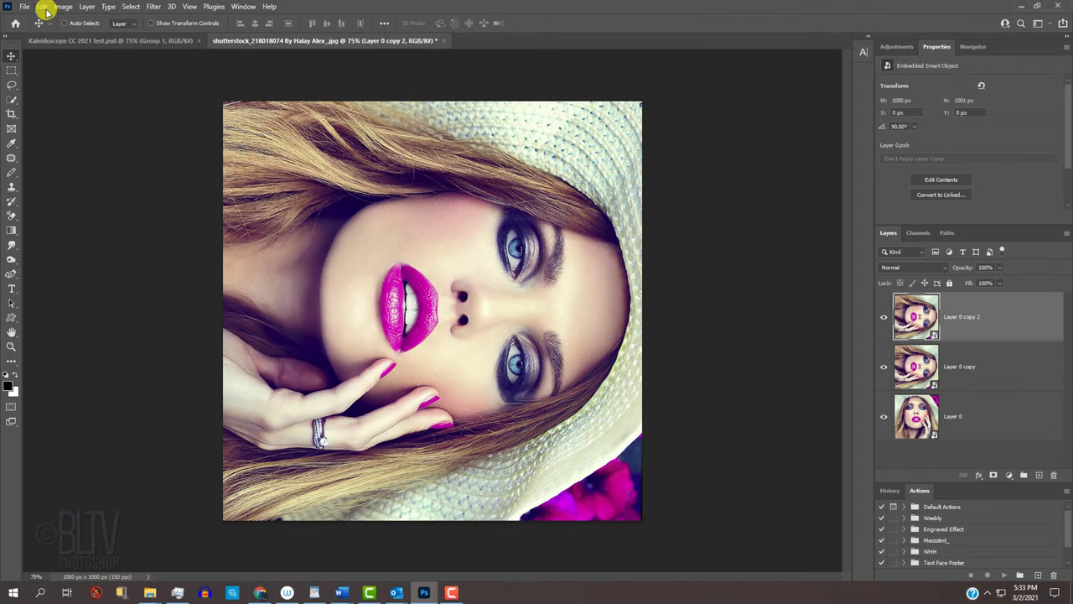
pyautogui.click(40, 7)
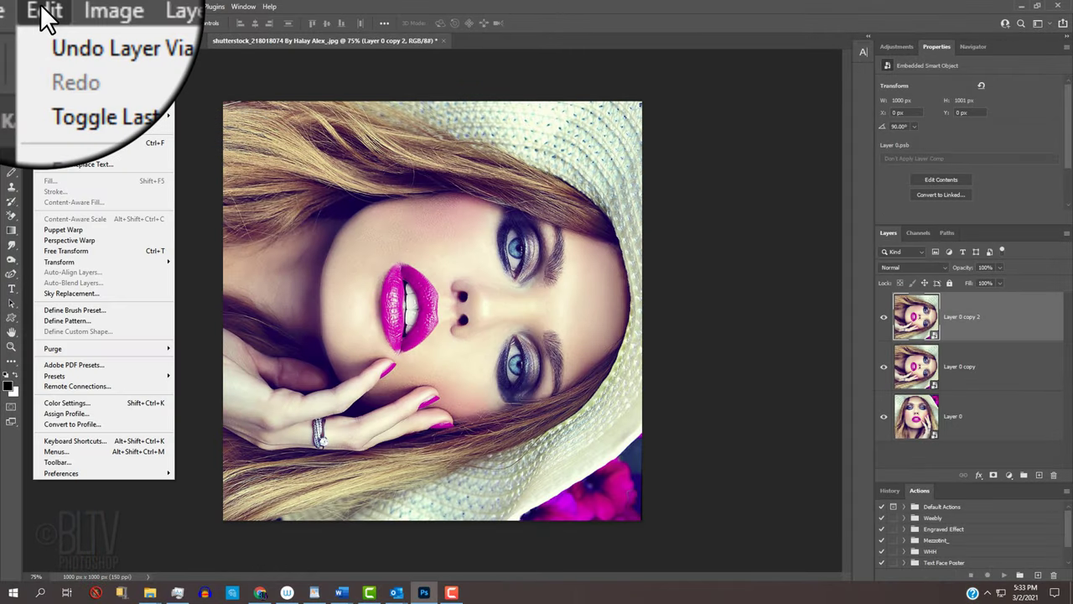
pyautogui.moveTo(59, 262)
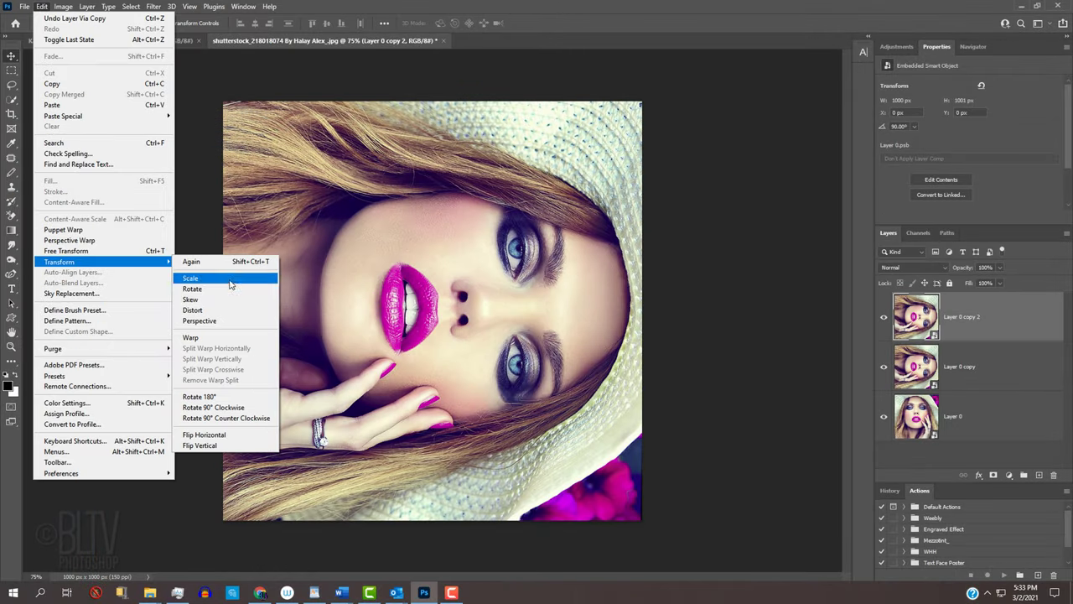
pyautogui.click(209, 402)
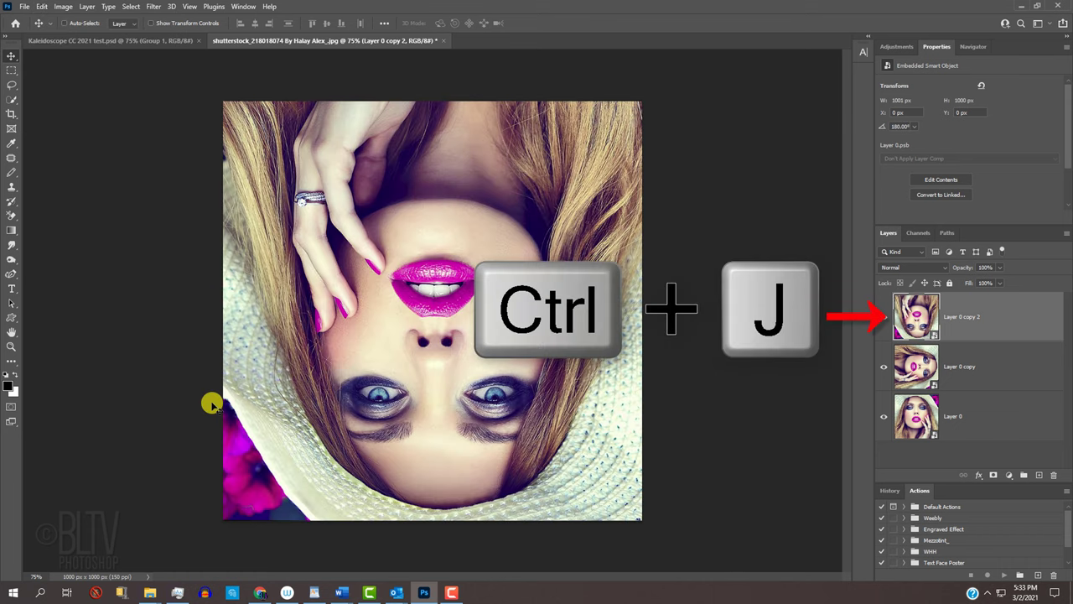
pyautogui.hotkey('ctrl', 'j')
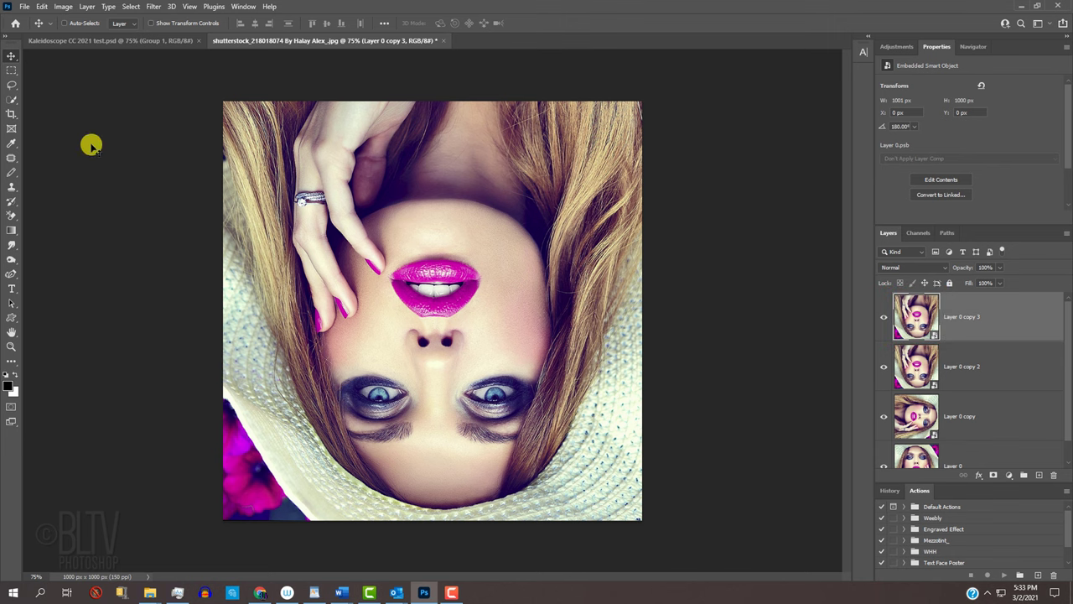
pyautogui.click(42, 7)
pyautogui.moveTo(44, 260)
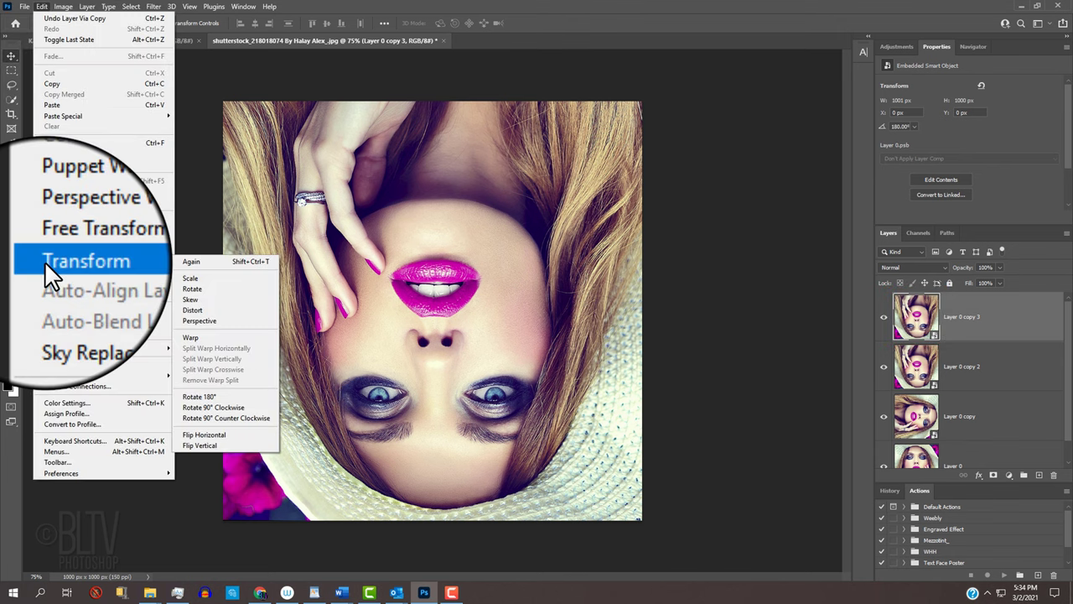
# Finish rotating copy 3, set all four layers to Multiply, merge them into a smart object and duplicate it.
pyautogui.click(210, 408)
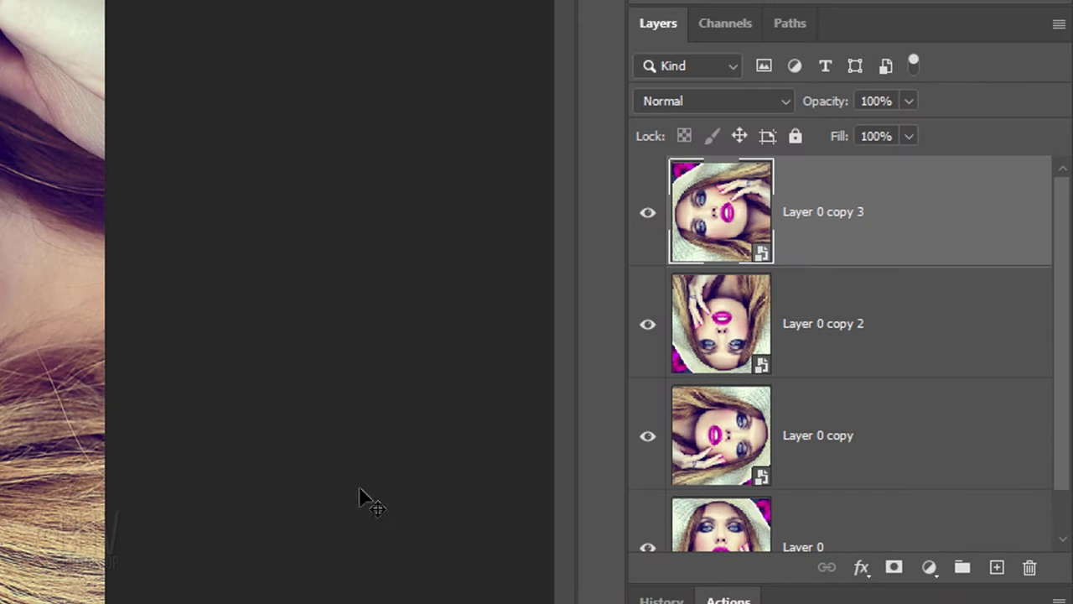
pyautogui.keyDown('shift'); pyautogui.click(975, 457); pyautogui.keyUp('shift')
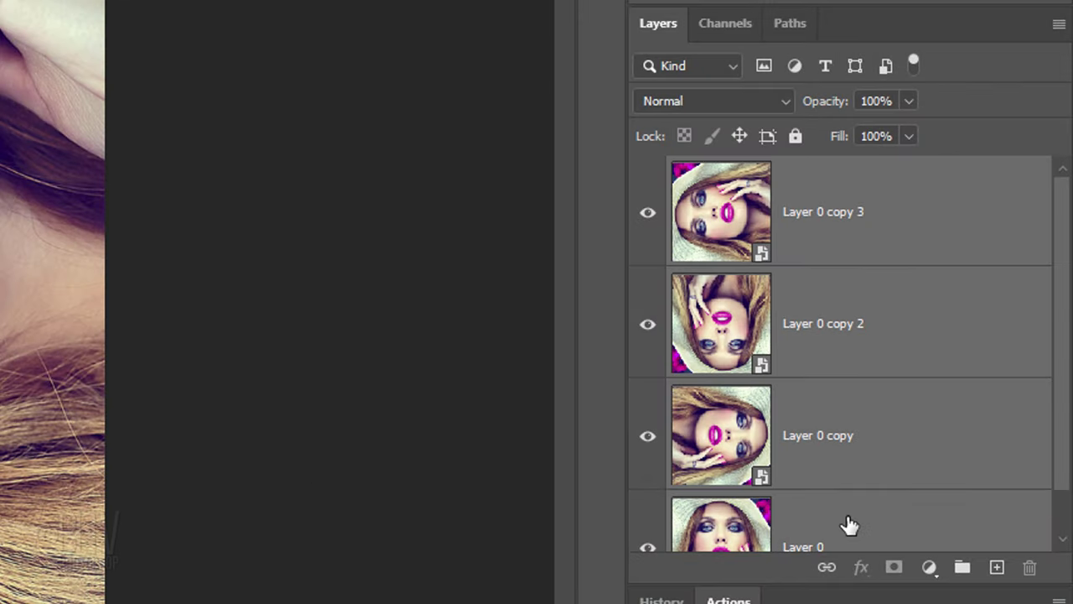
pyautogui.click(715, 101)
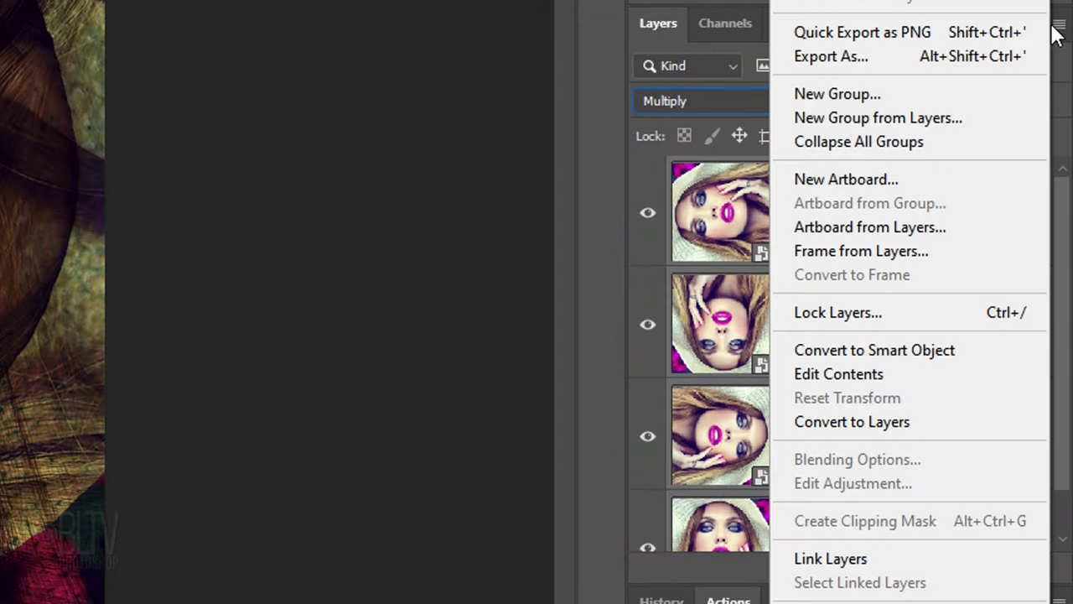
pyautogui.click(848, 352)
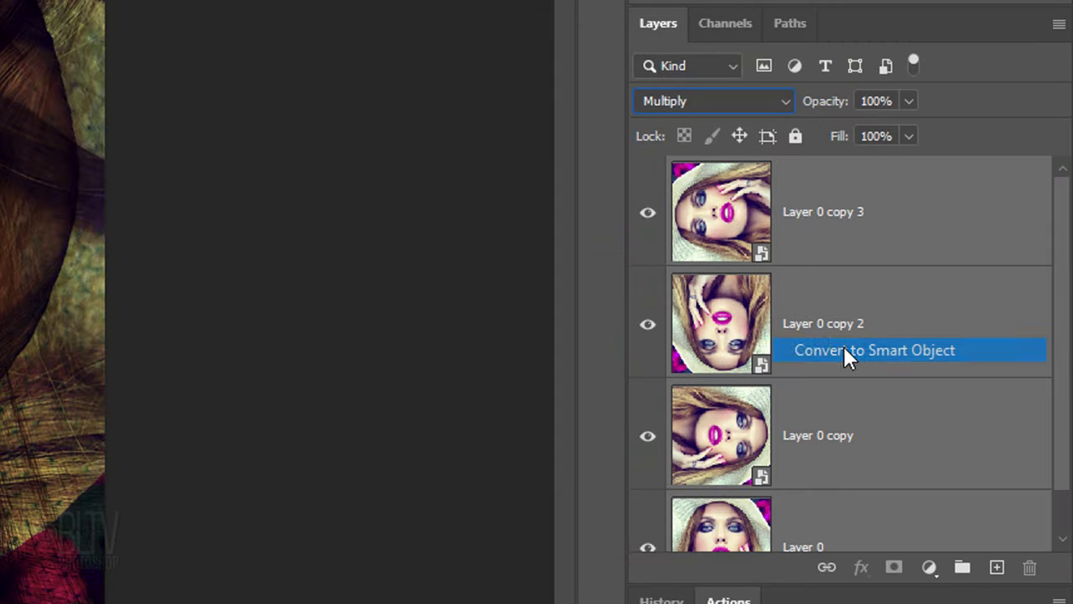
pyautogui.hotkey('ctrl', 'j')
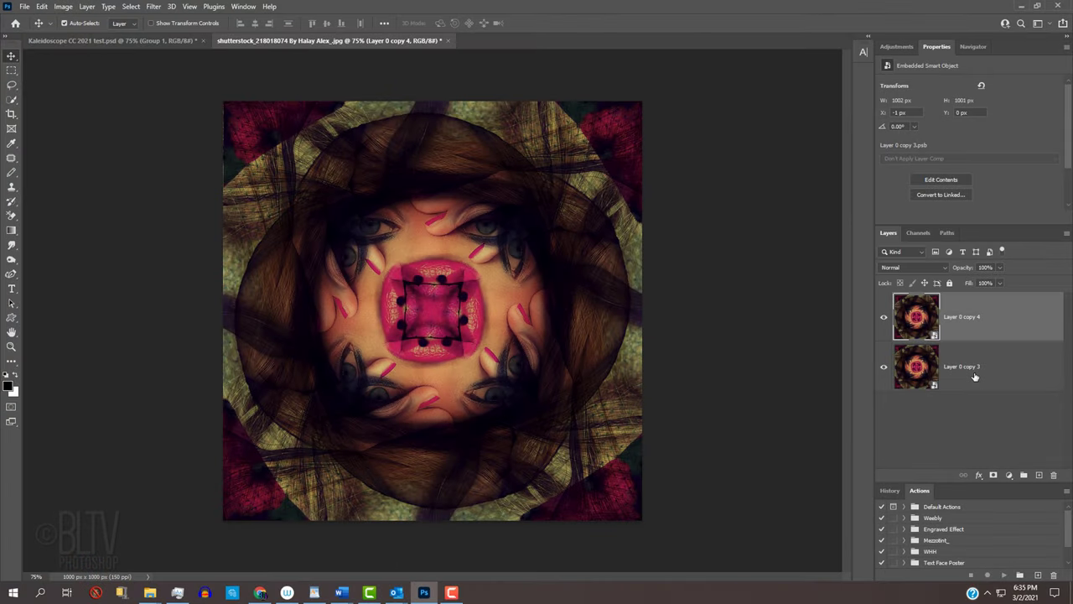
# Free-transform Layer 0 copy 4 to a 45° angle, then duplicate it as Layer 0 copy 5.
pyautogui.hotkey('ctrl', 't')
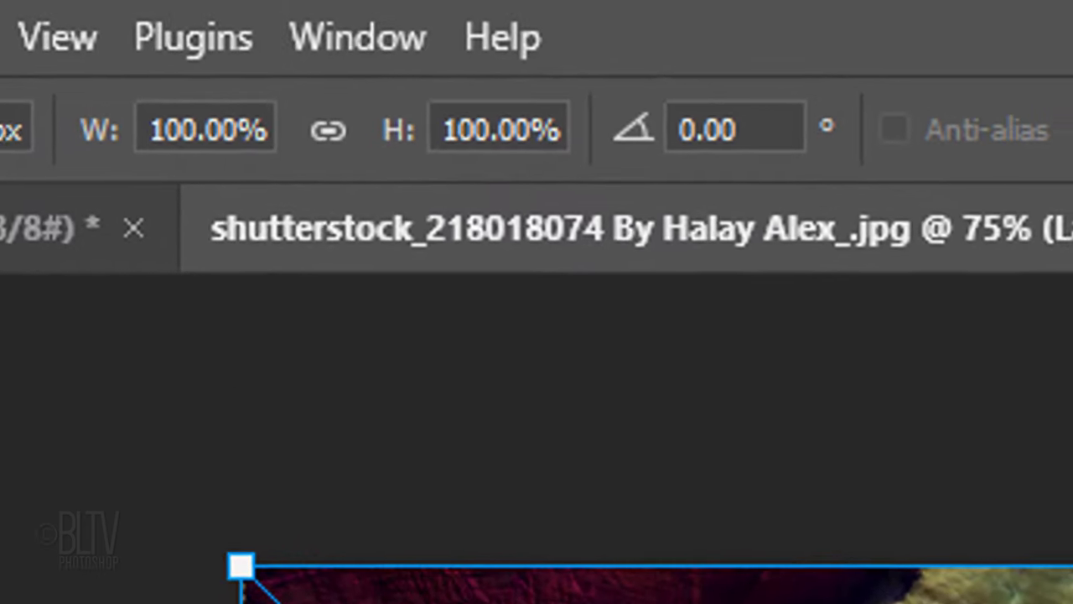
pyautogui.click(419, 50)
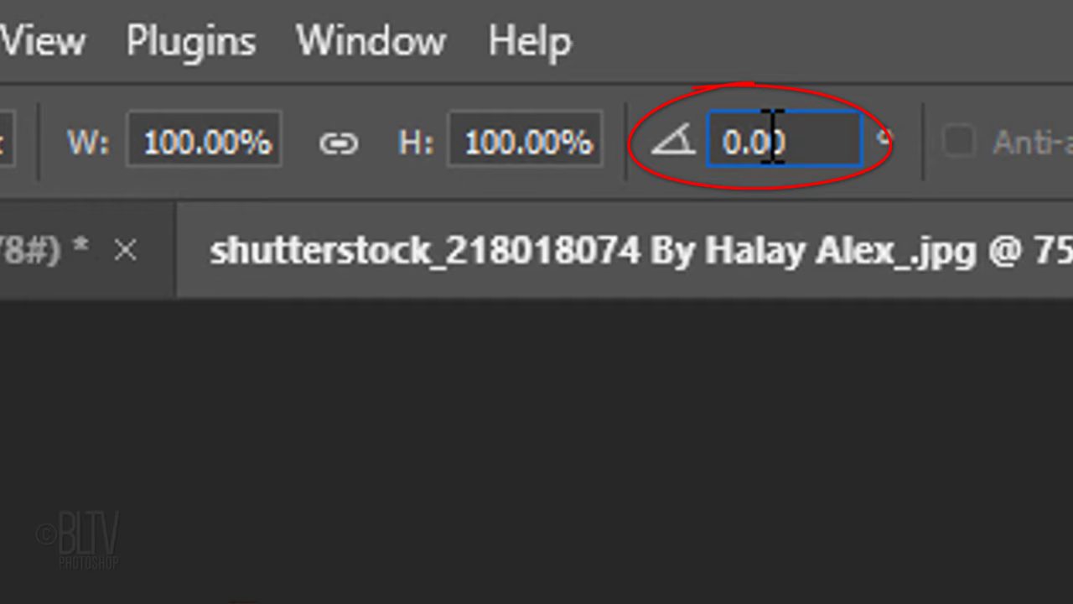
pyautogui.write('45')
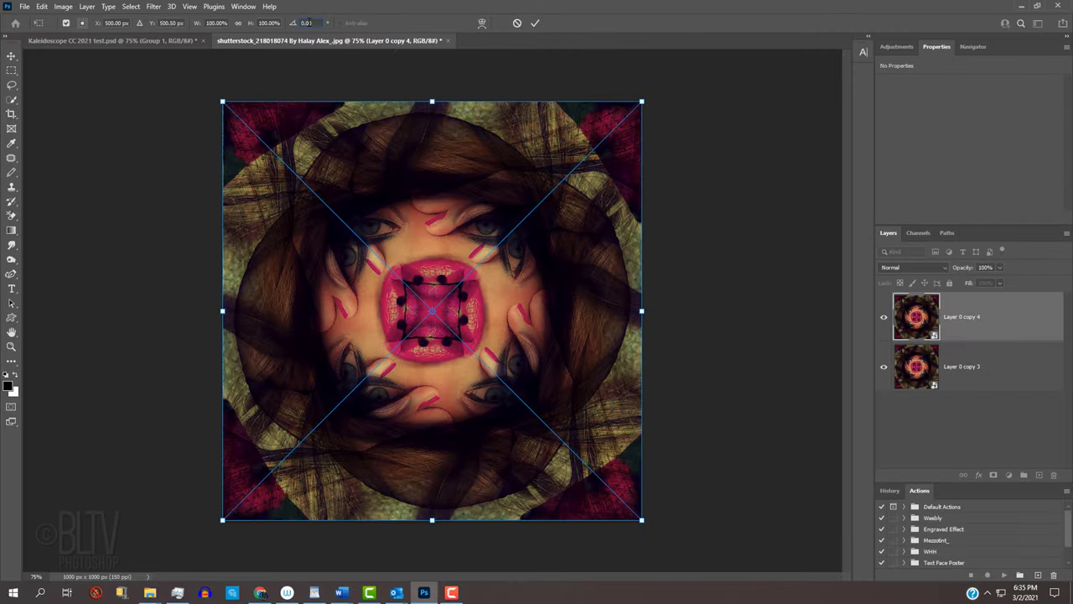
pyautogui.press('Return')
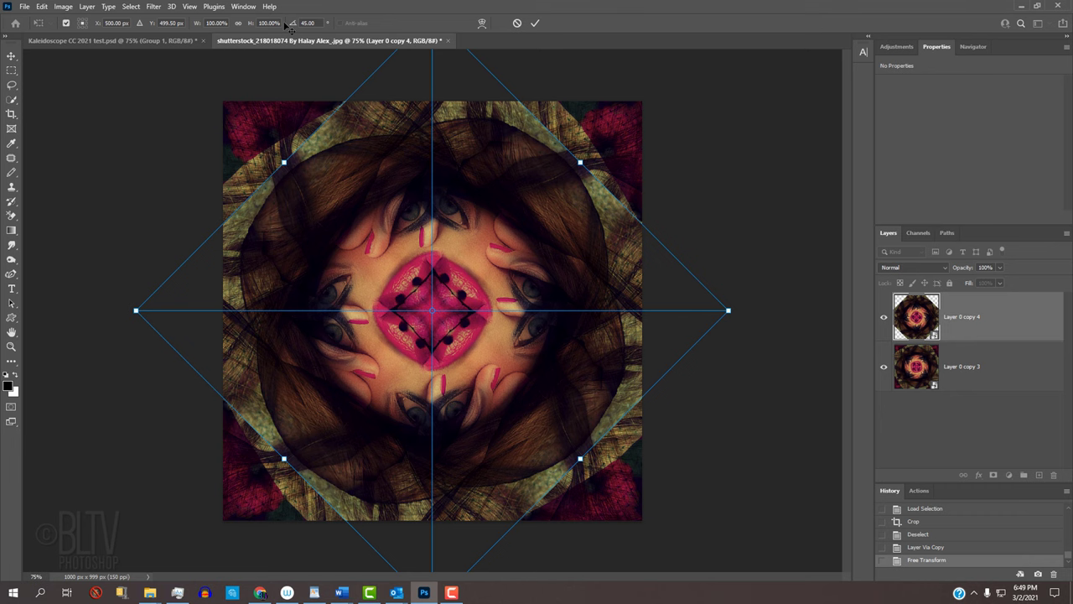
pyautogui.press('Return')
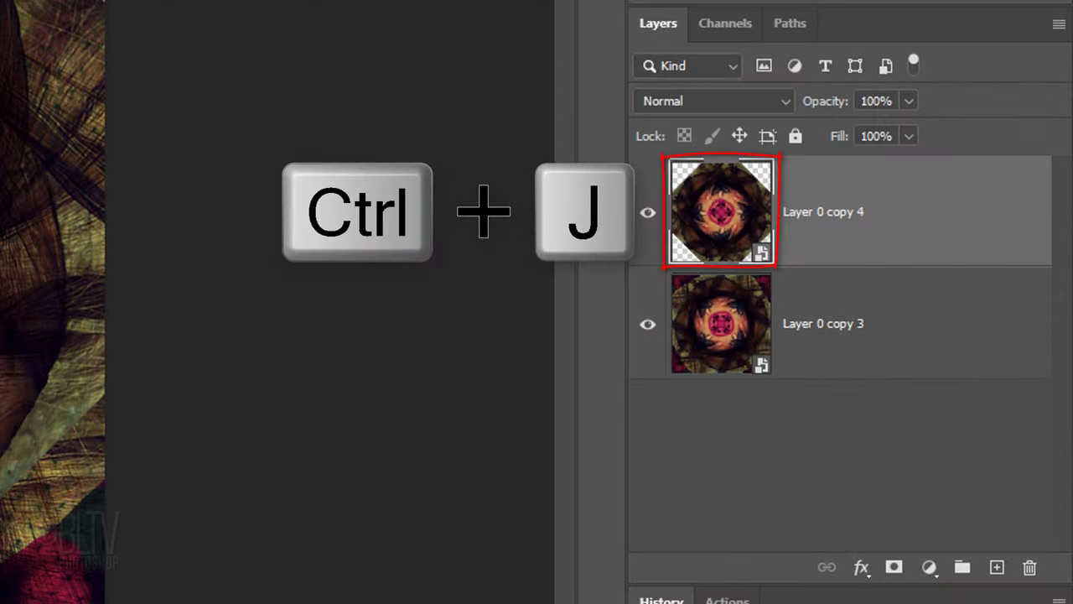
pyautogui.hotkey('ctrl', 'j')
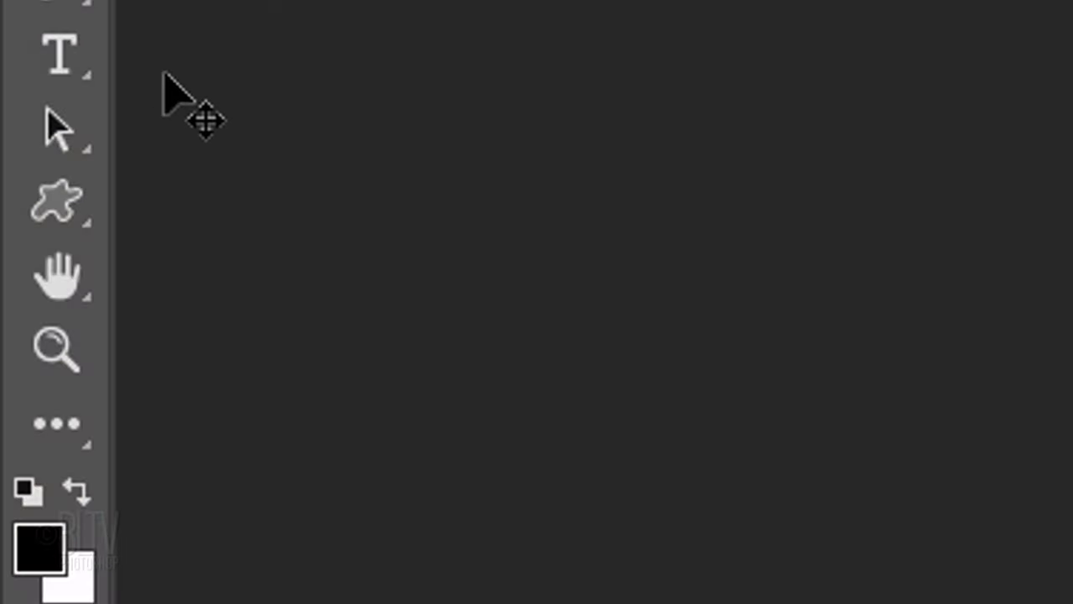
# Switch to the Custom Shape Tool and open its shape picker.
pyautogui.rightClick(57, 202)
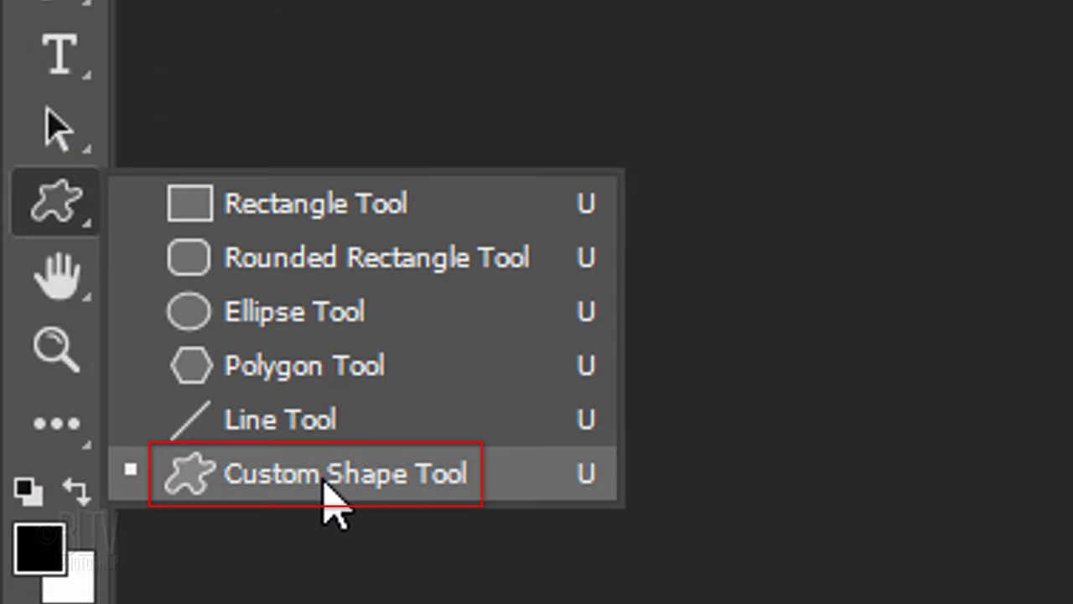
pyautogui.click(327, 475)
pyautogui.click(518, 73)
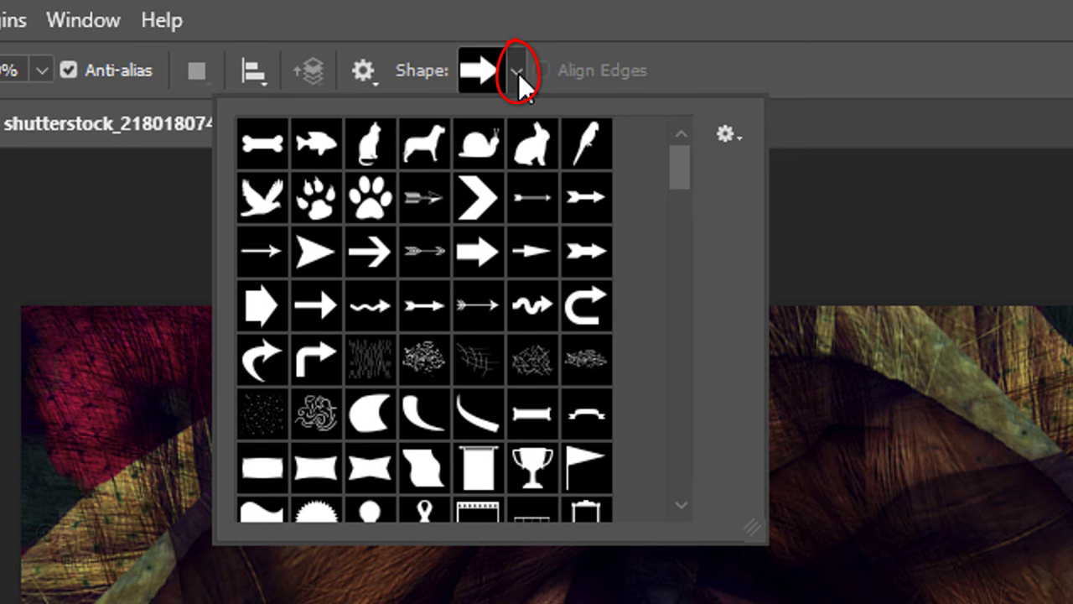
pyautogui.moveTo(681, 166)
pyautogui.mouseDown()
pyautogui.moveTo(656, 312)
pyautogui.moveTo(678, 151)
pyautogui.mouseUp()
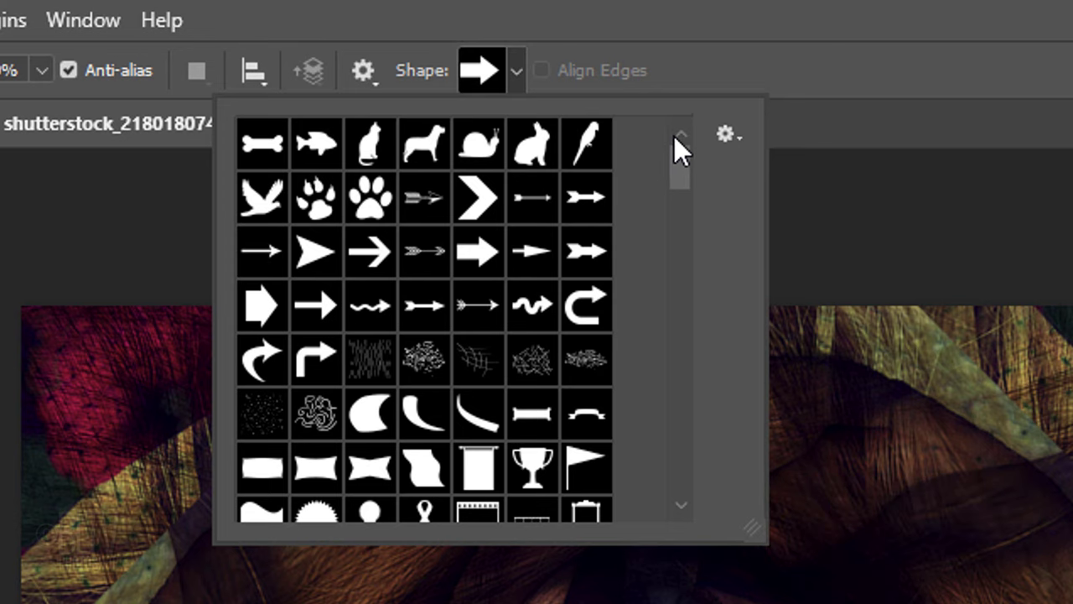
# Load Legacy Shapes and More into the enlarged Shapes panel and choose the starburst.
pyautogui.click(87, 20)
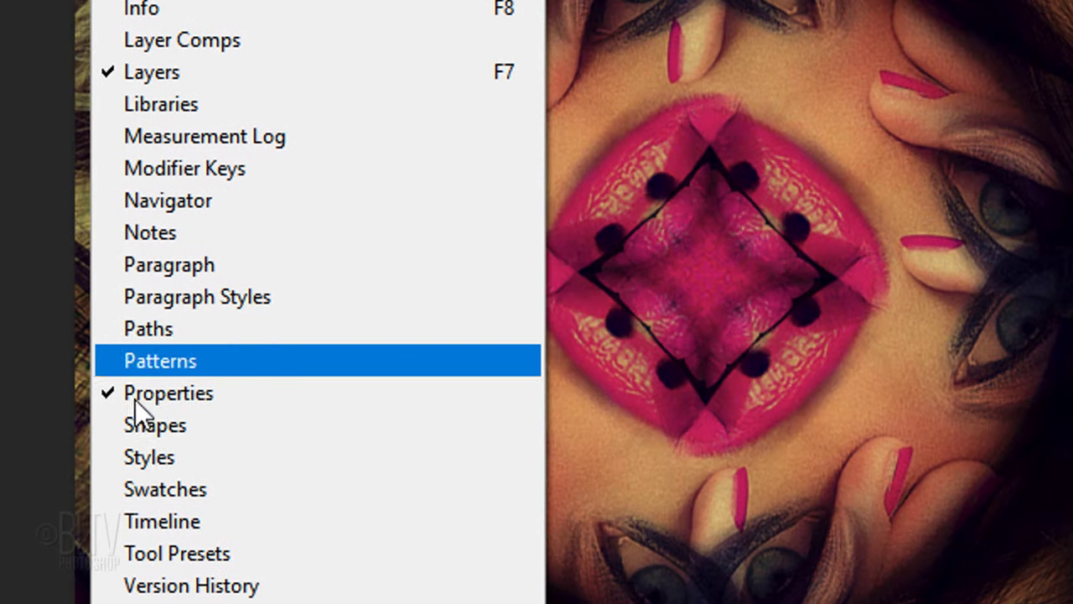
pyautogui.click(135, 423)
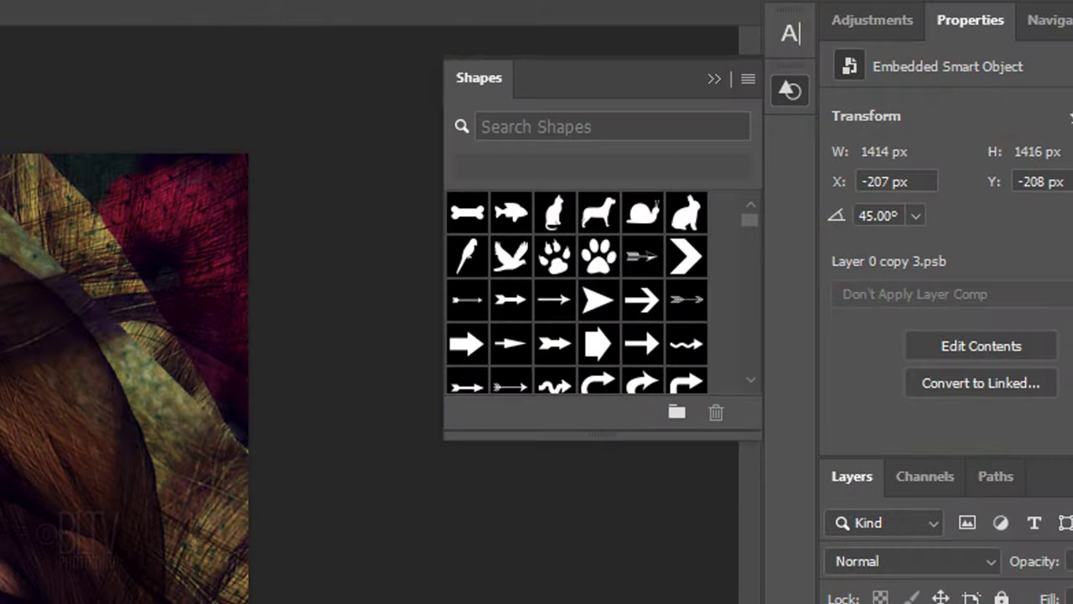
pyautogui.click(748, 79)
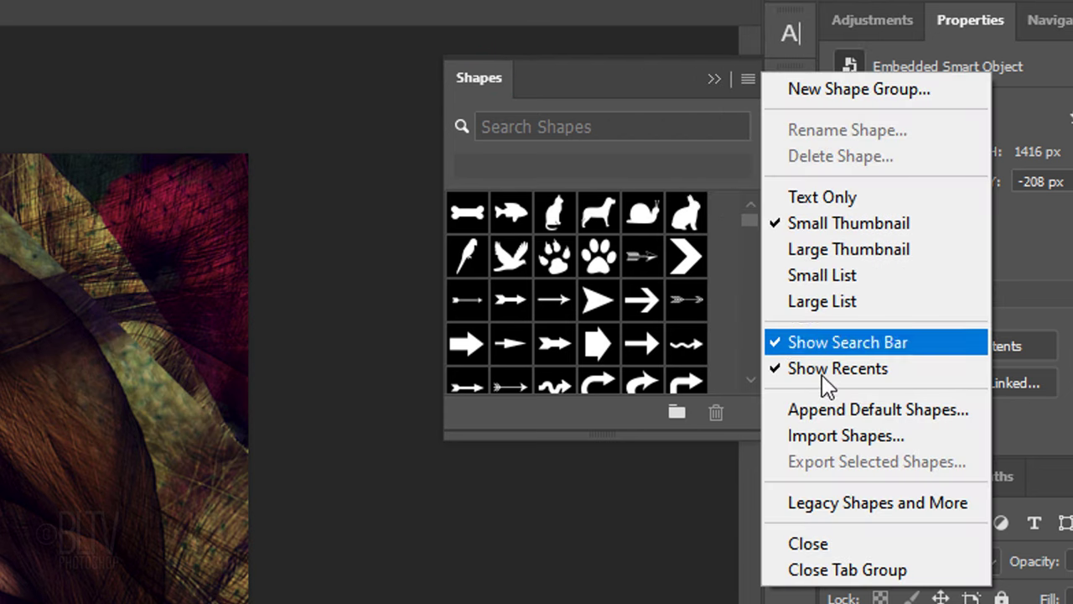
pyautogui.click(835, 504)
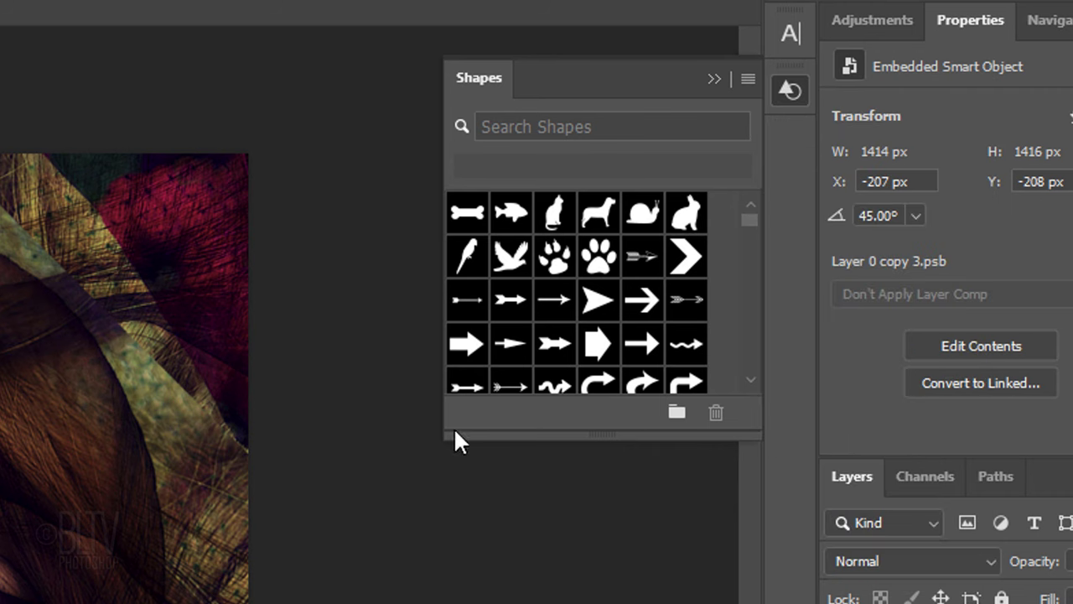
pyautogui.moveTo(431, 448); pyautogui.dragTo(215, 603)
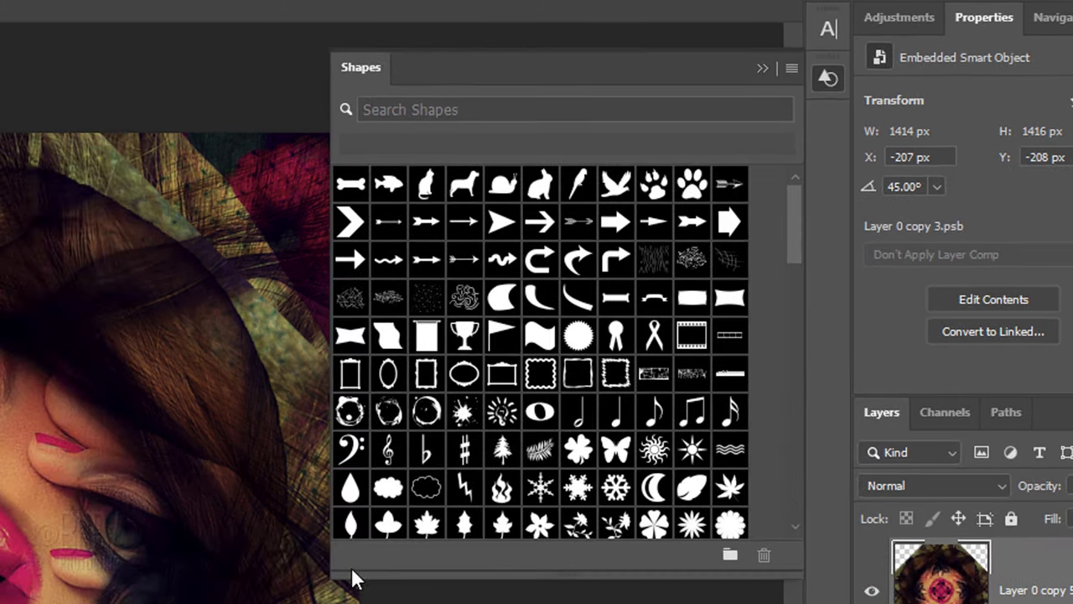
pyautogui.moveTo(795, 233); pyautogui.dragTo(795, 302)
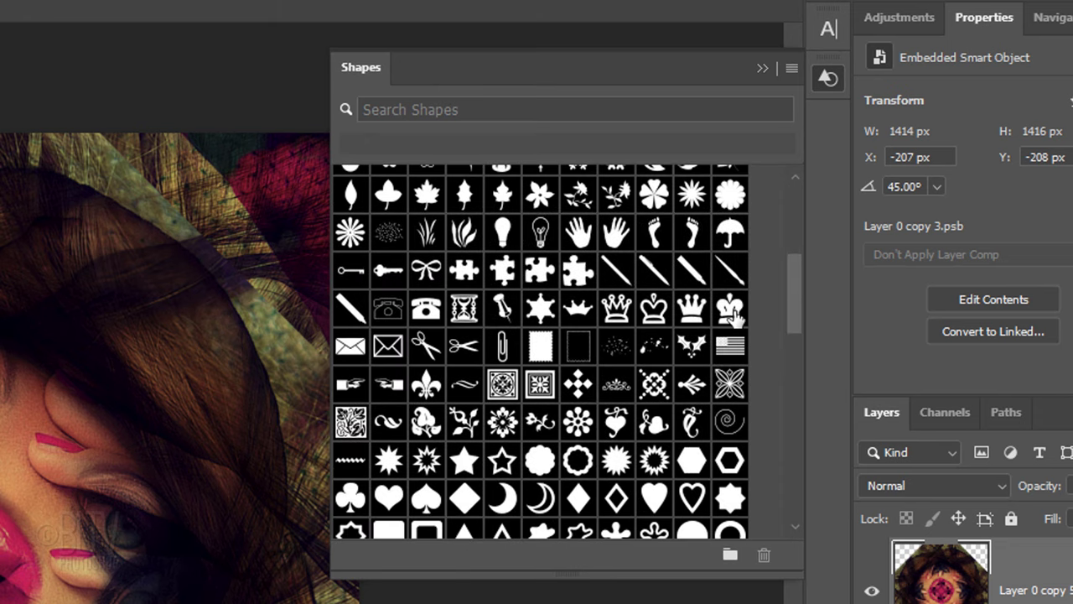
pyautogui.click(426, 462)
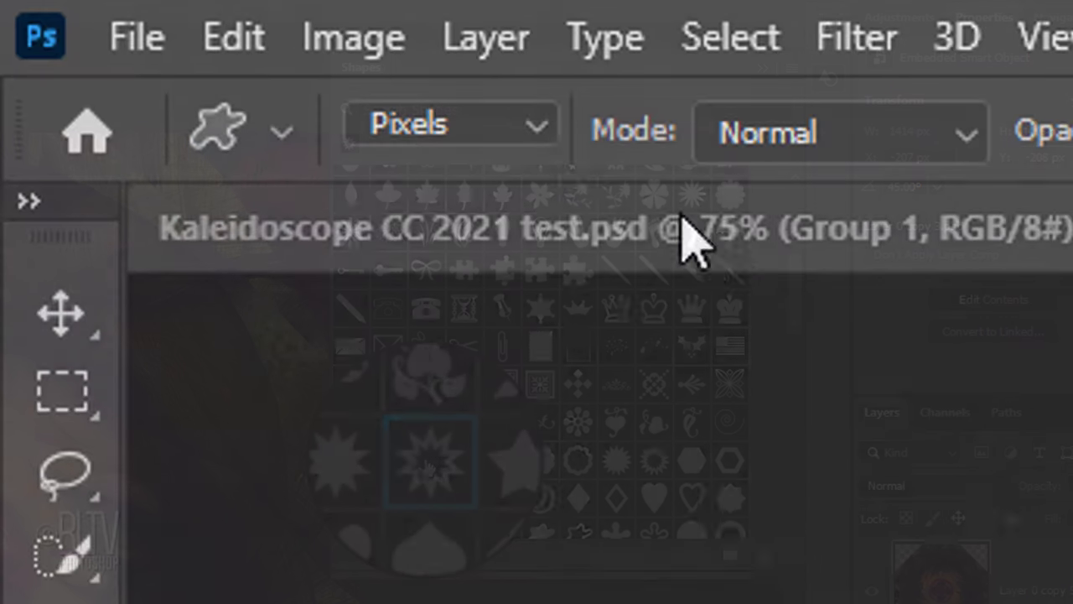
# Draw a starburst path from the canvas centre and make it a selection with no feather.
pyautogui.click(540, 130)
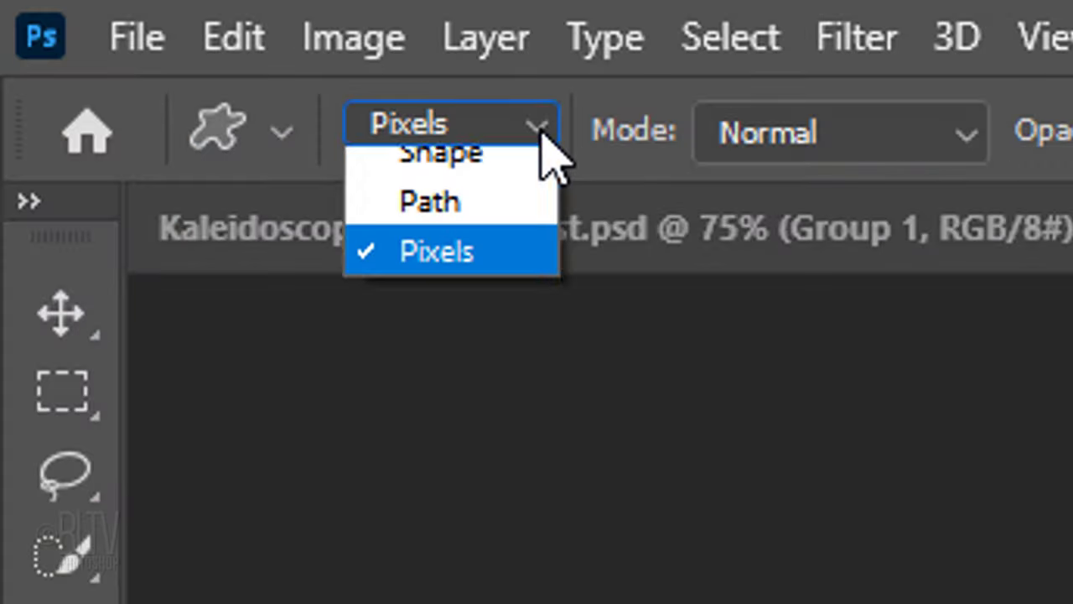
pyautogui.click(430, 226)
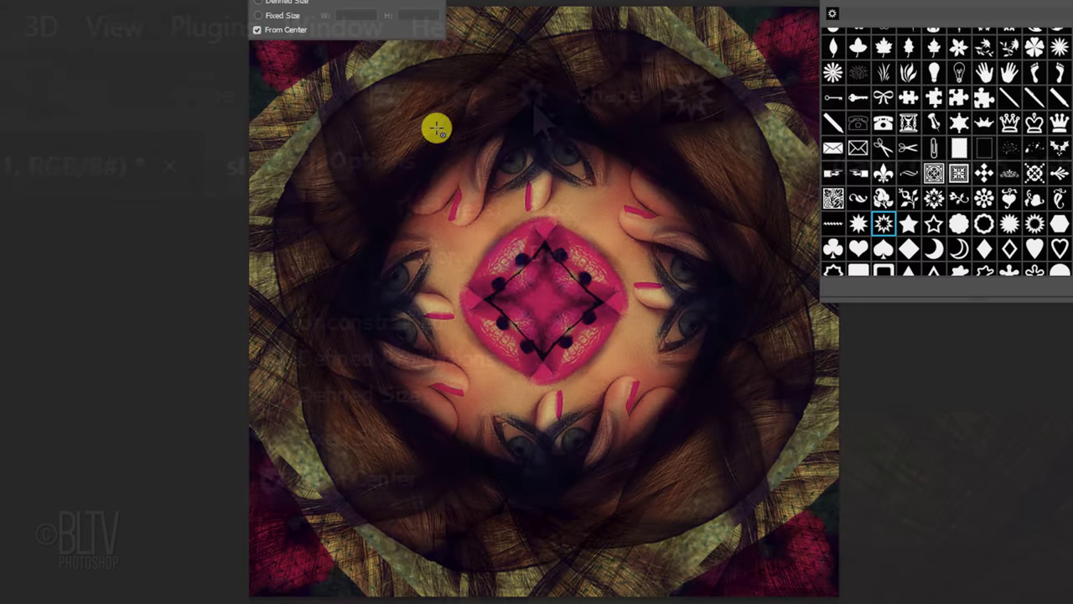
pyautogui.moveTo(544, 302); pyautogui.dragTo(811, 10)
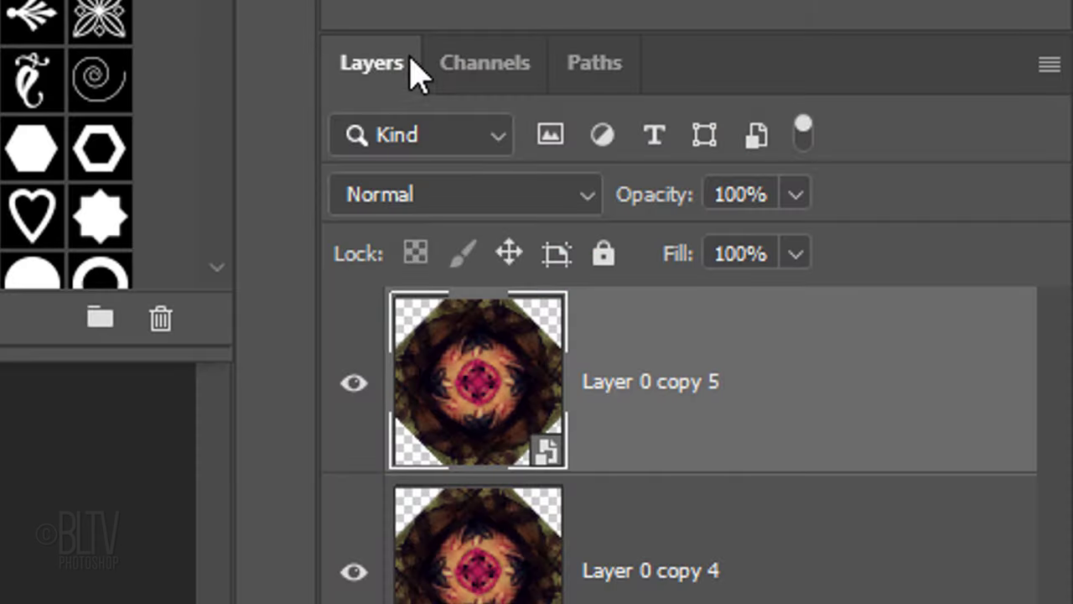
pyautogui.click(597, 67)
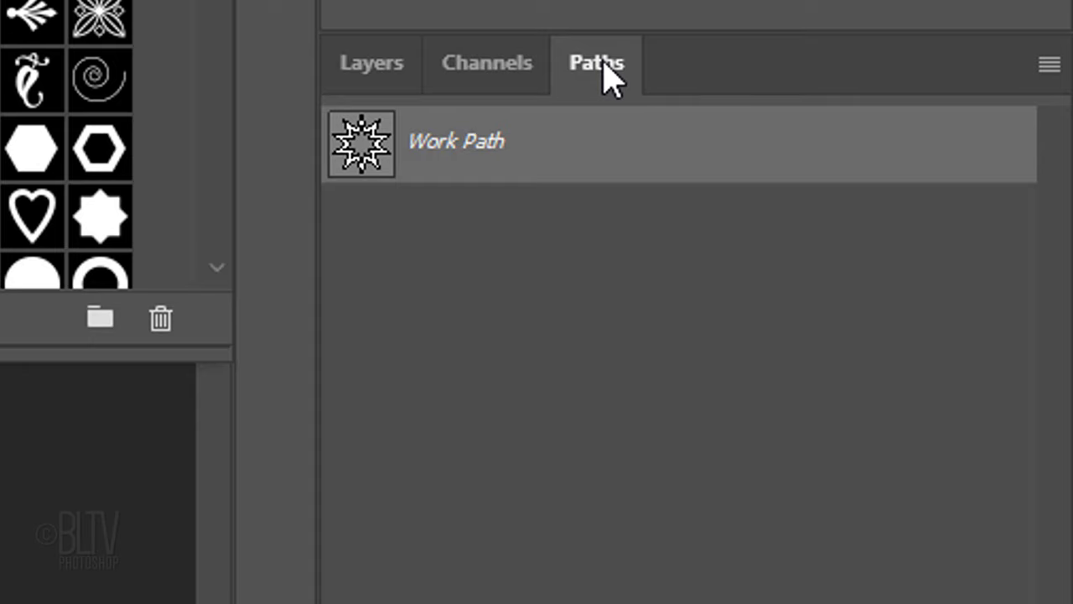
pyautogui.click(1048, 67)
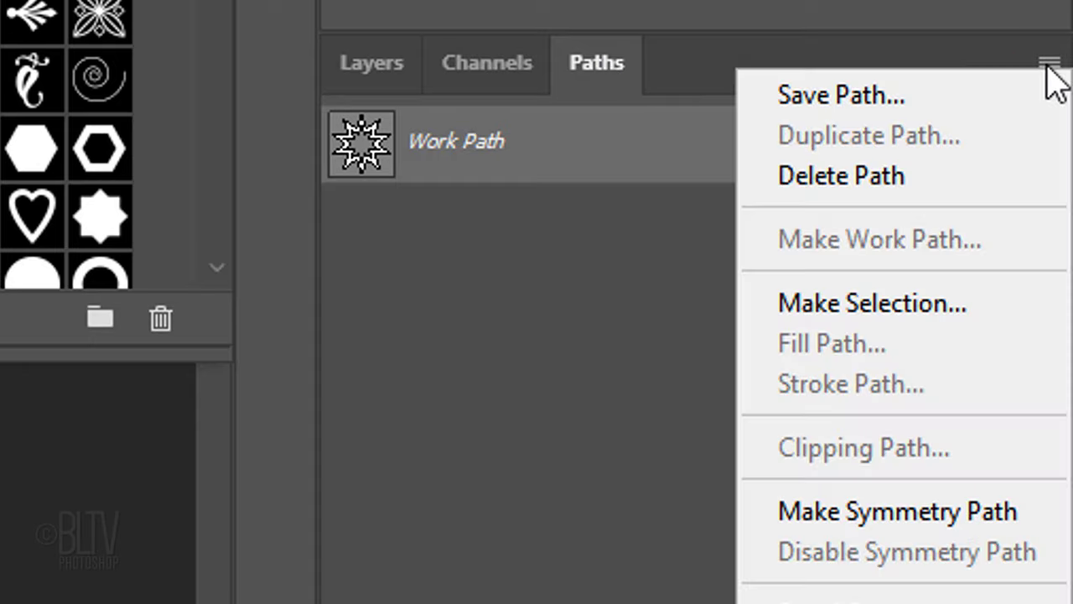
pyautogui.click(860, 304)
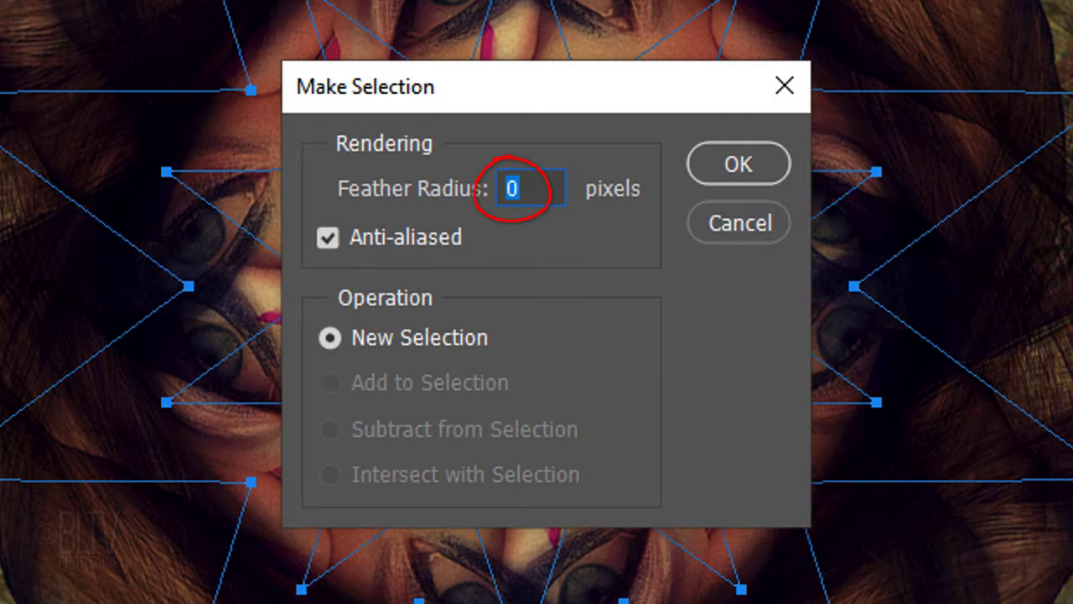
pyautogui.click(749, 164)
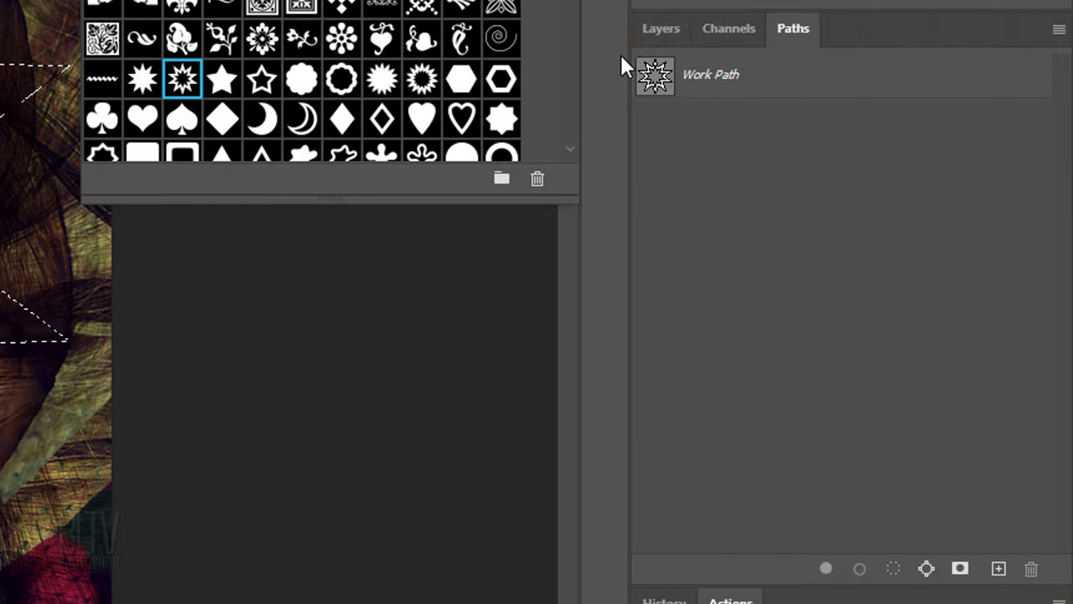
# Add the star selection as a layer mask on Layer 0 copy 5, then select Layer 0 copy 4.
pyautogui.click(661, 29)
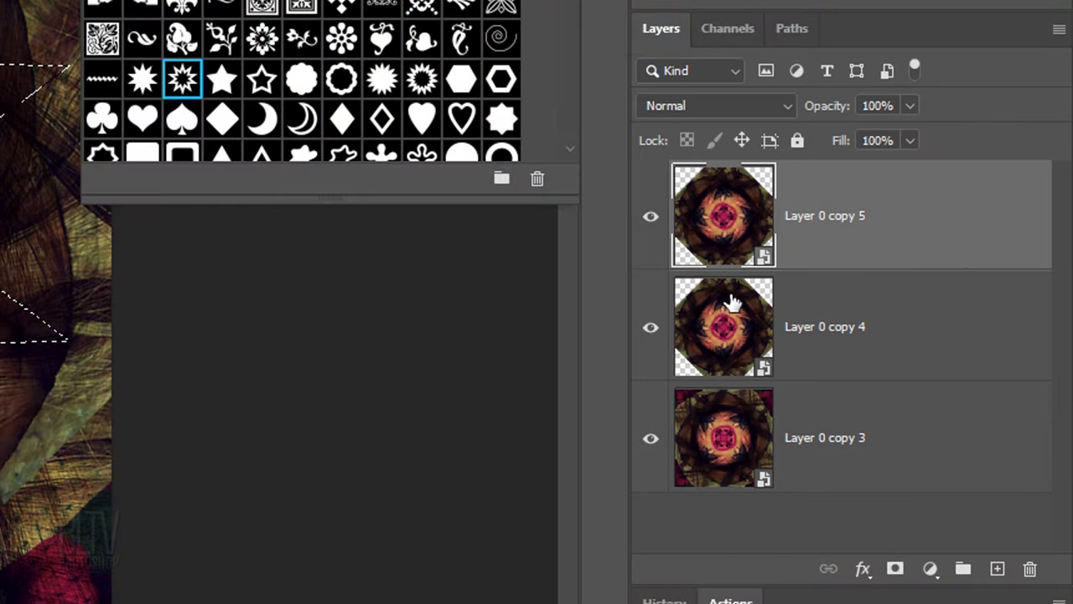
pyautogui.click(895, 570)
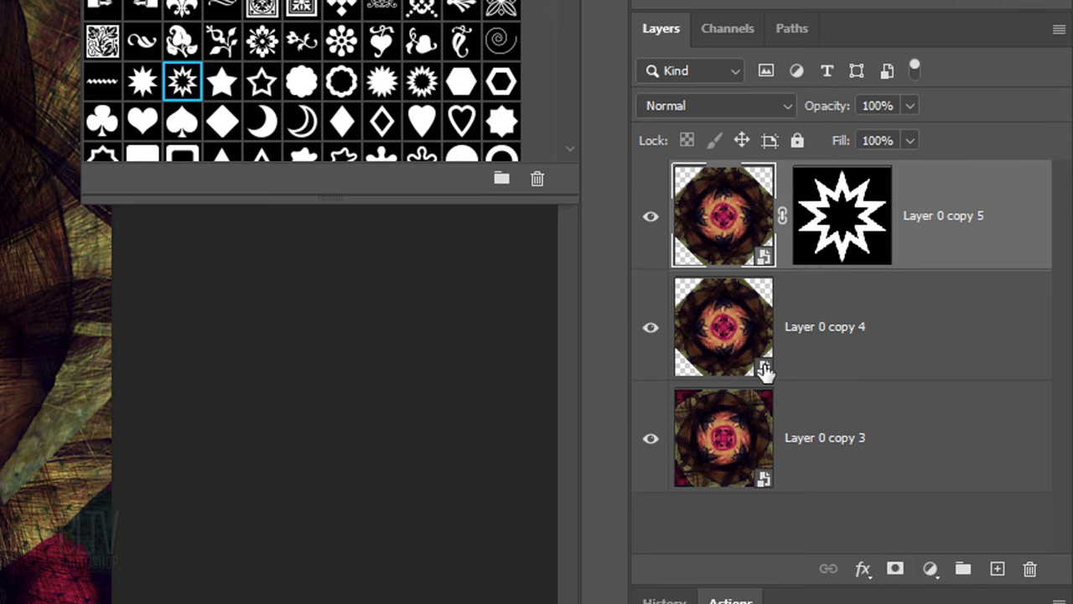
pyautogui.click(736, 315)
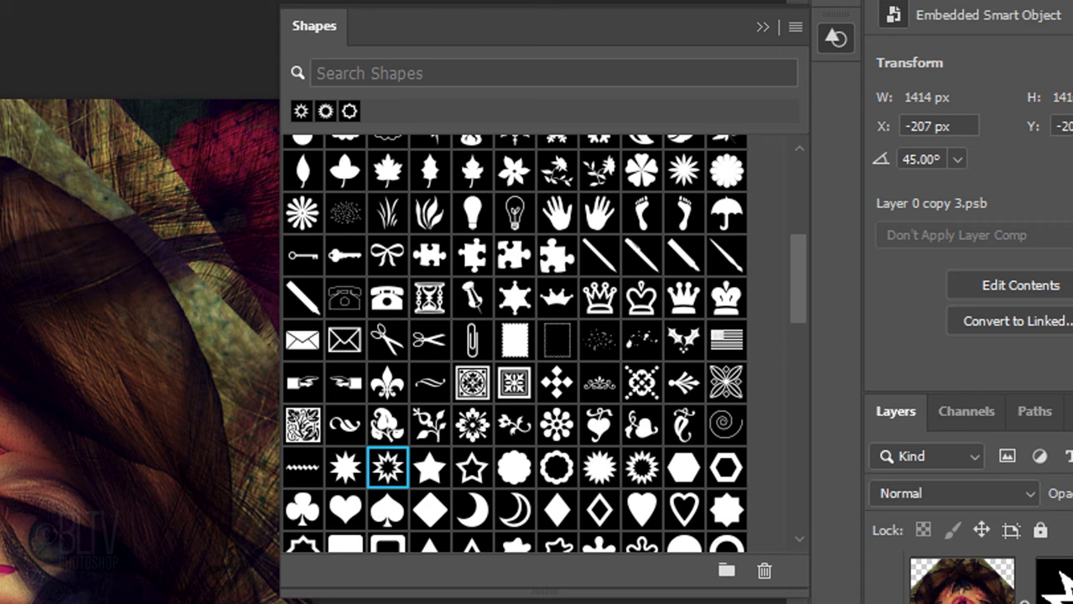
# Set up the Polygon Tool with 50 sides and a 50% star ratio.
pyautogui.click(762, 27)
pyautogui.rightClick(46, 234)
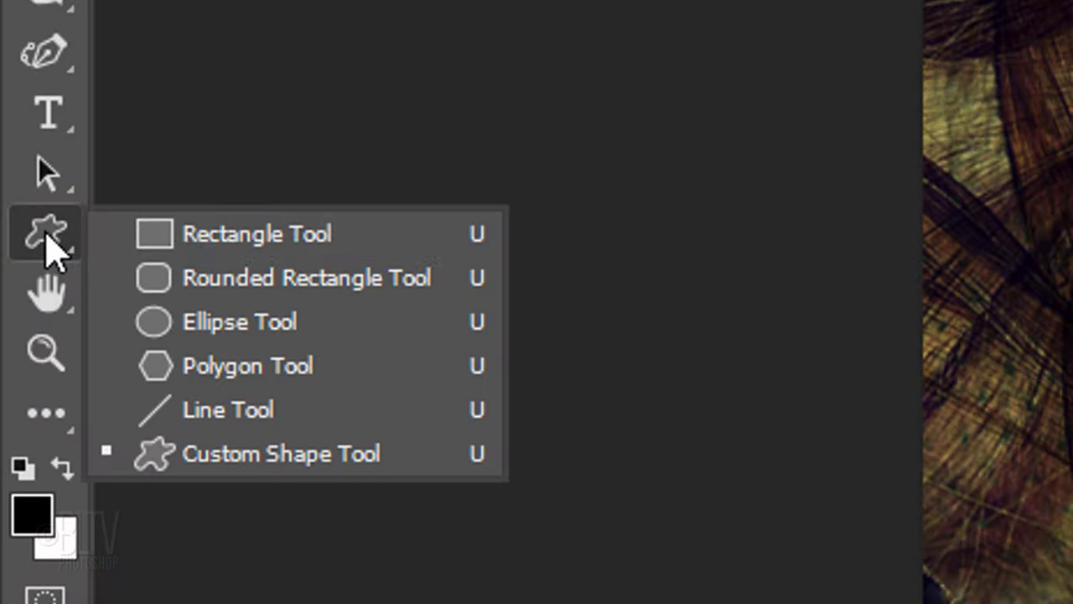
pyautogui.click(233, 369)
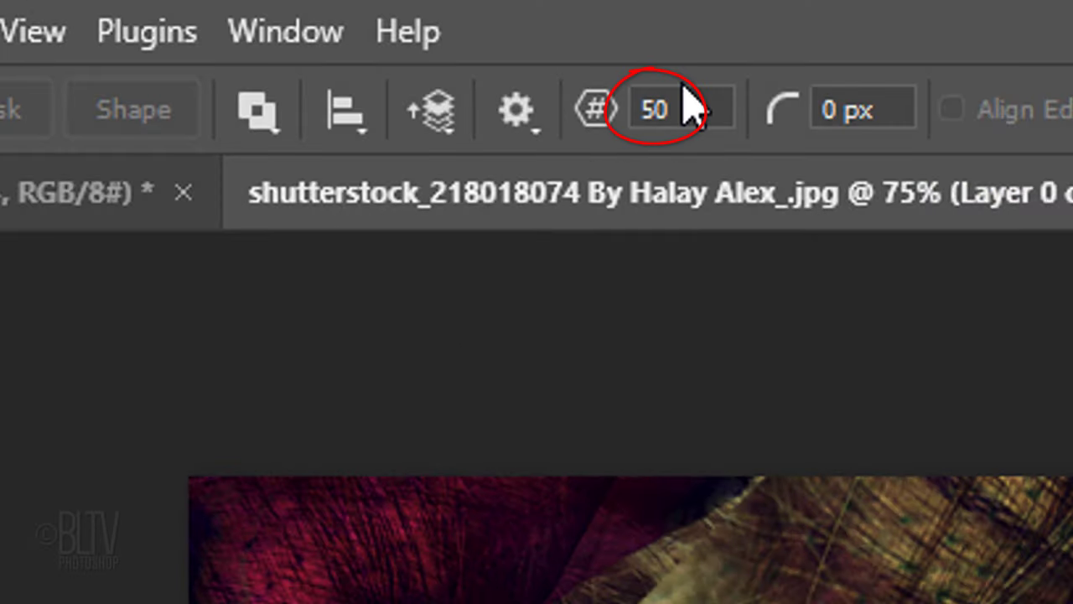
pyautogui.click(520, 122)
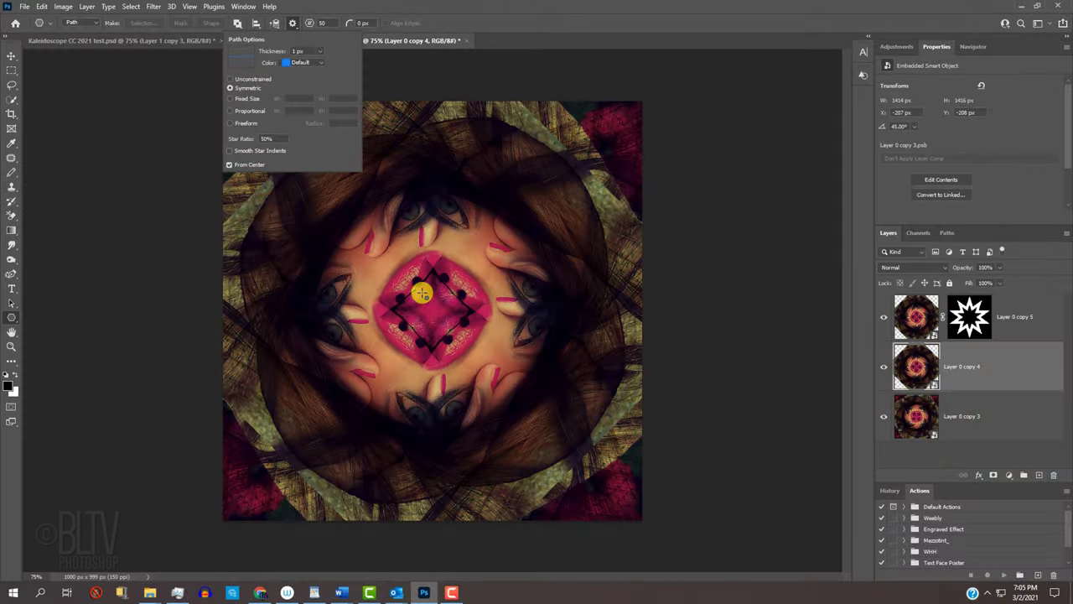
pyautogui.click(423, 294)
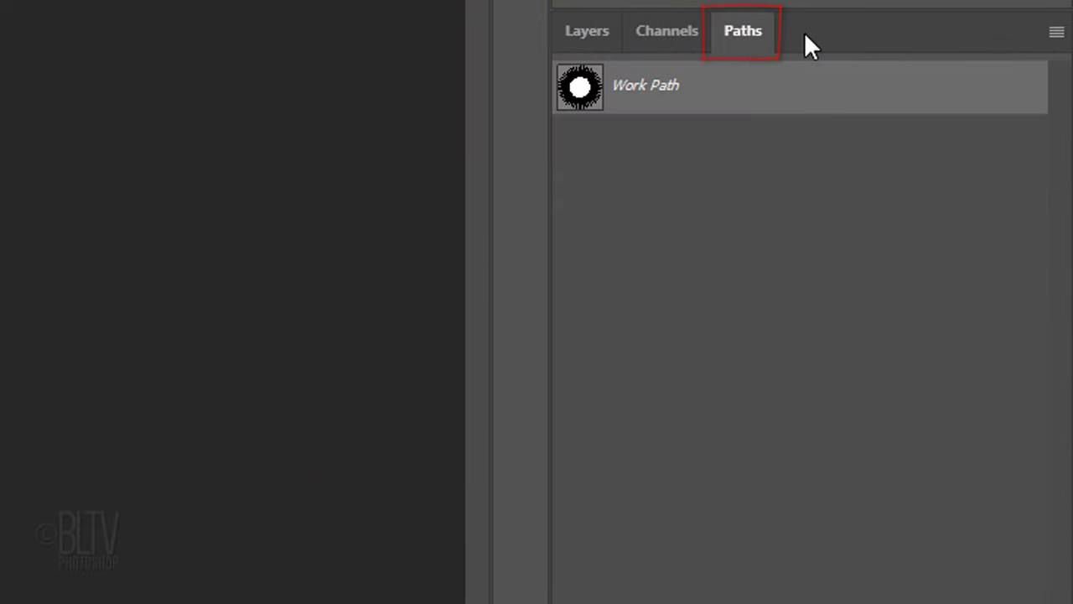
# Turn the sunburst work path into a selection and mask Layer 0 copy 4 with it.
pyautogui.click(1056, 32)
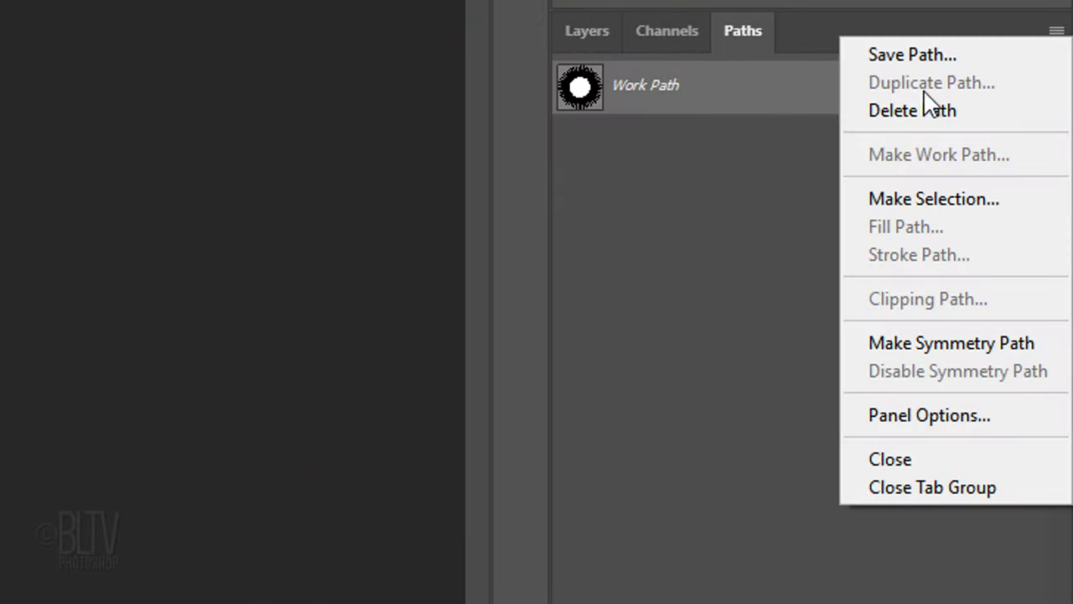
pyautogui.click(904, 195)
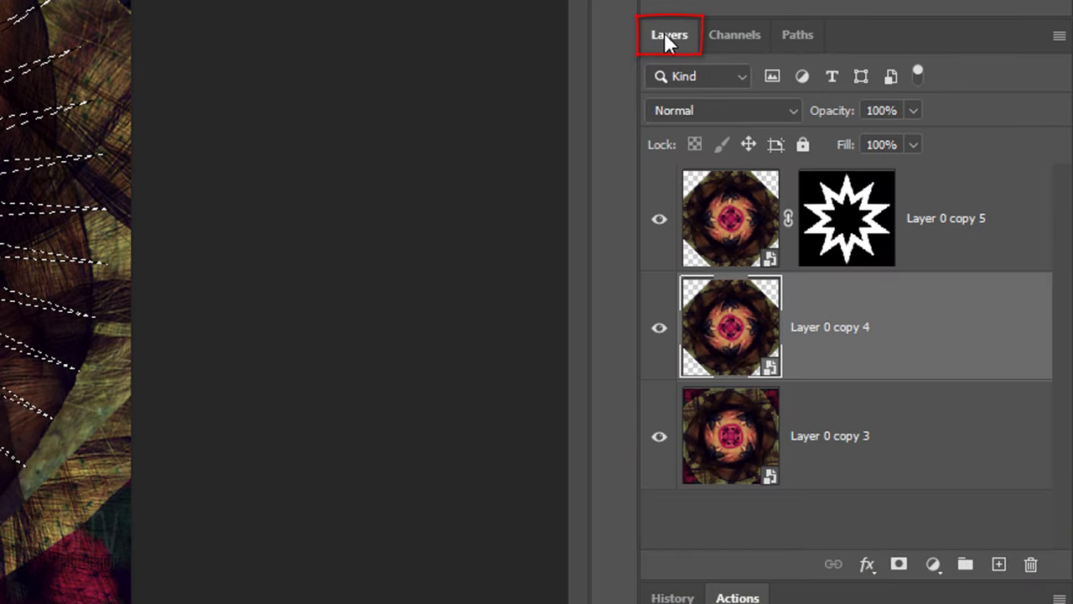
pyautogui.click(899, 568)
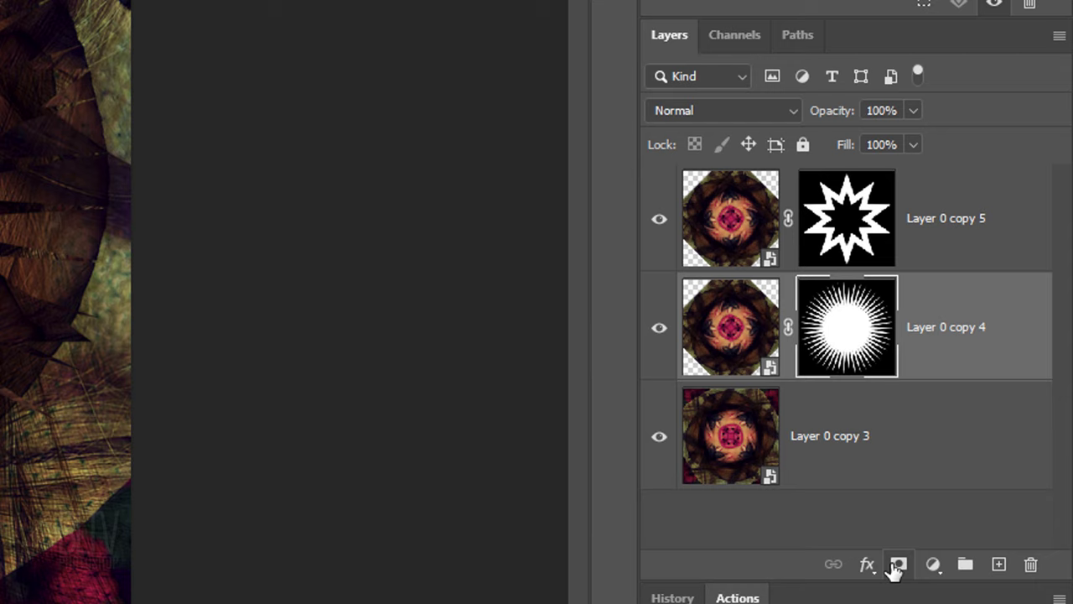
# Set Layer 0 copy 5 to Lighten, then bring up Layer 0 copy 4's blend mode list to choose Multiply.
pyautogui.click(738, 225)
pyautogui.click(718, 113)
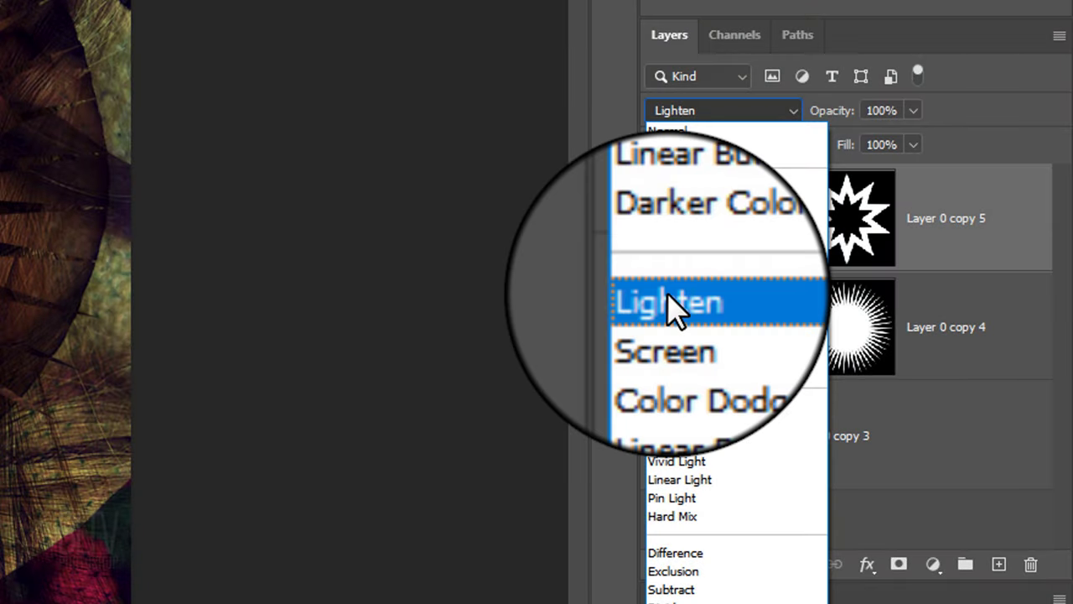
pyautogui.click(675, 305)
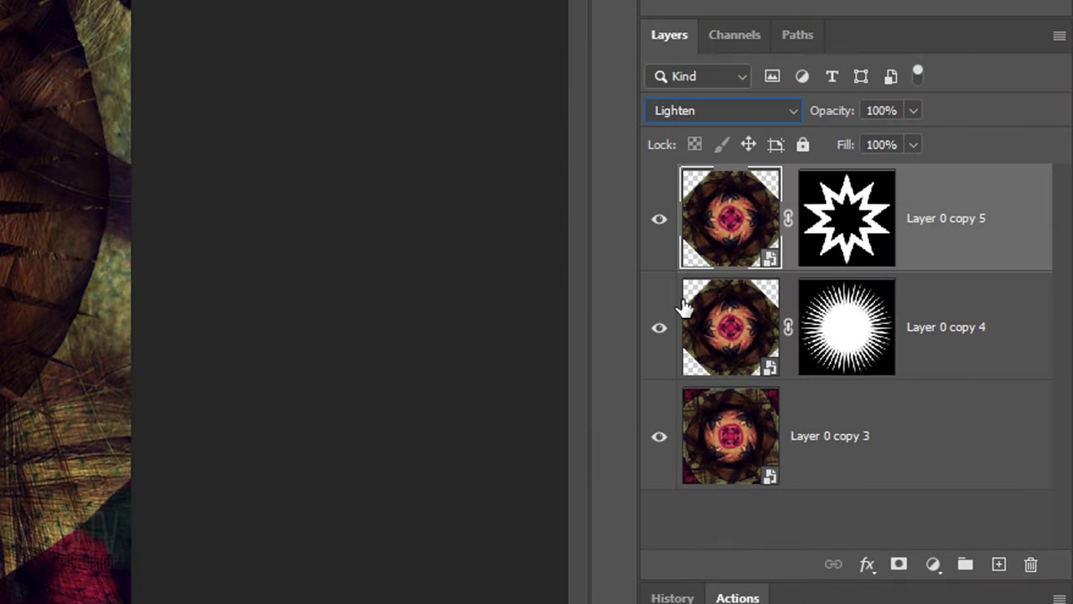
pyautogui.click(718, 321)
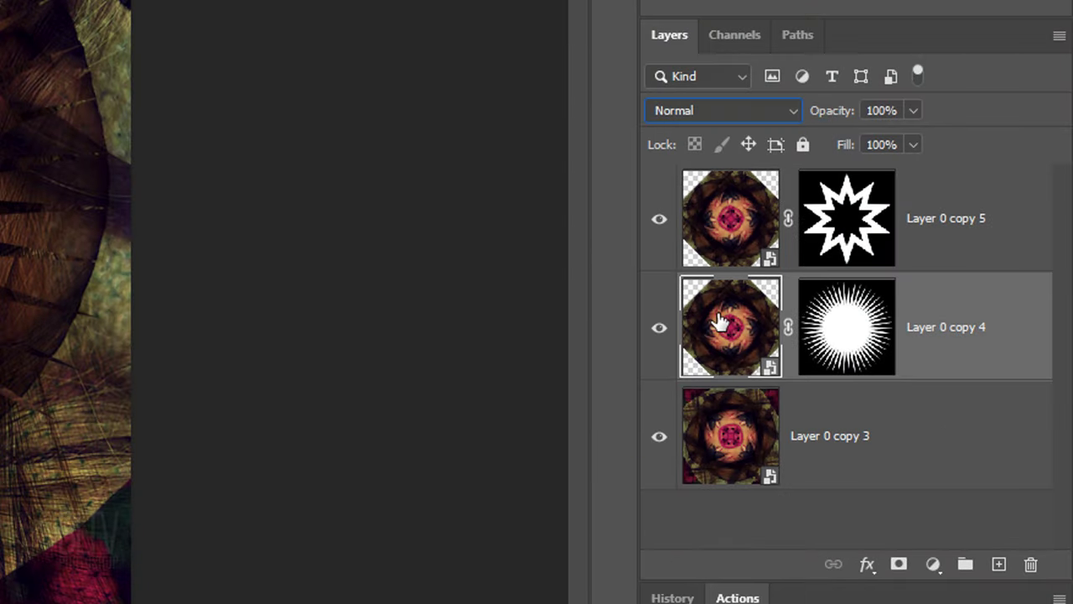
pyautogui.click(701, 112)
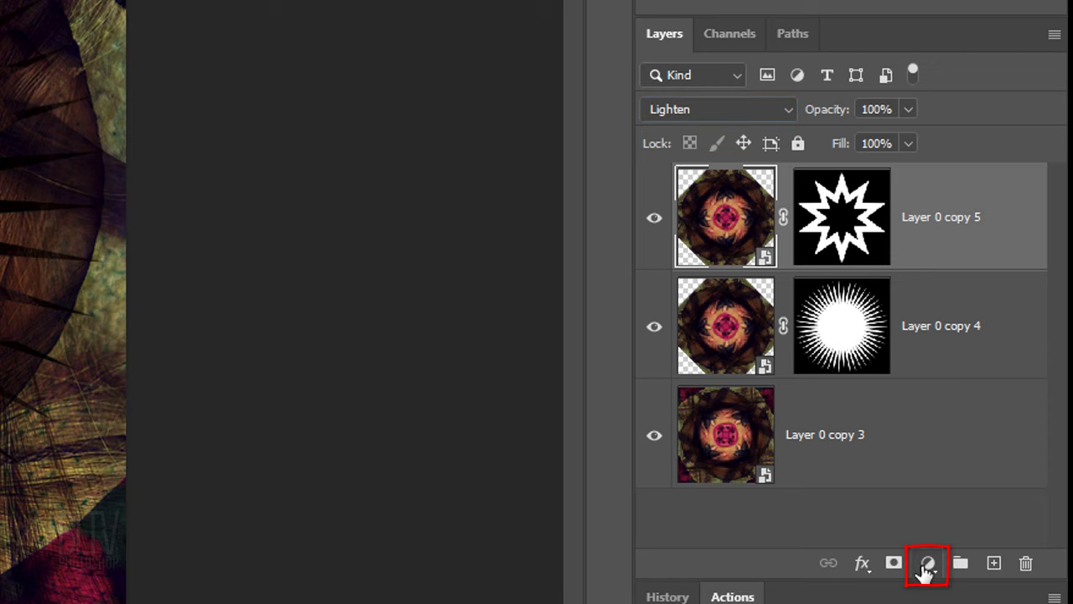
# Add a Levels adjustment layer and set its white input level to 120.
pyautogui.click(926, 565)
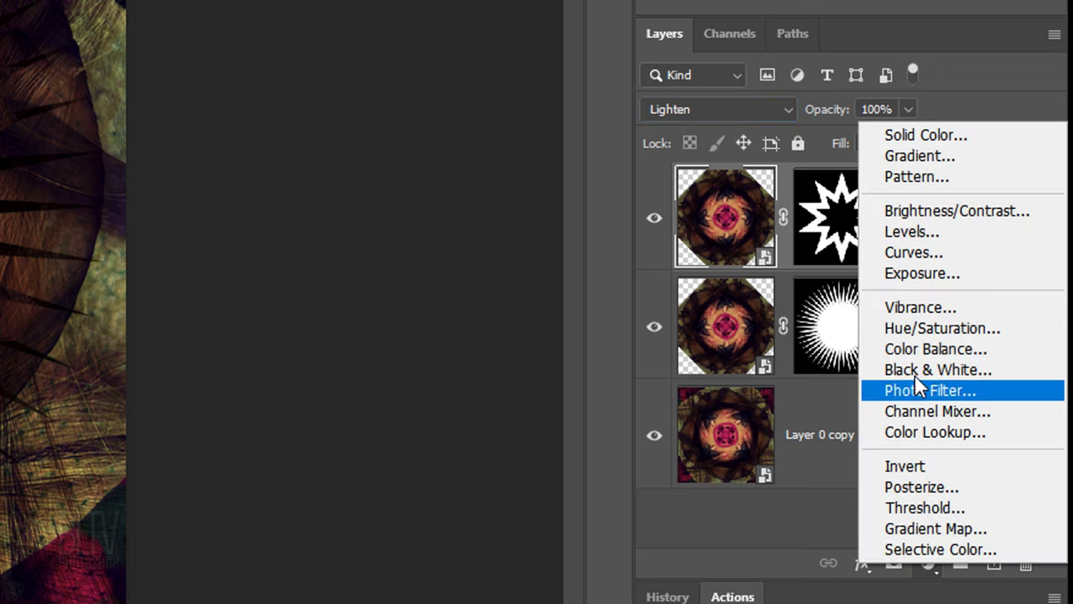
pyautogui.click(907, 236)
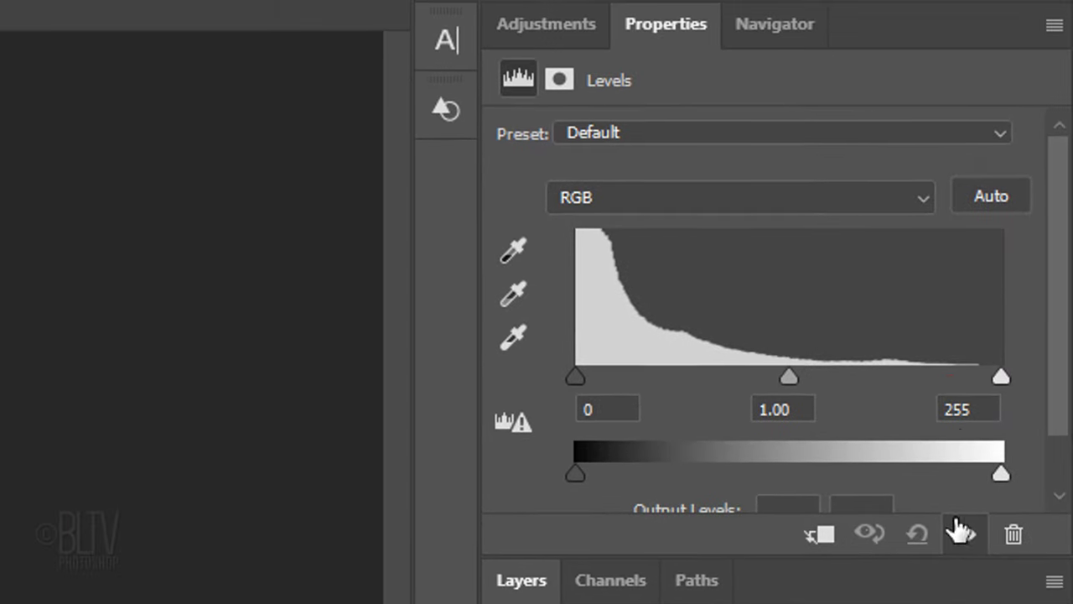
pyautogui.click(968, 411)
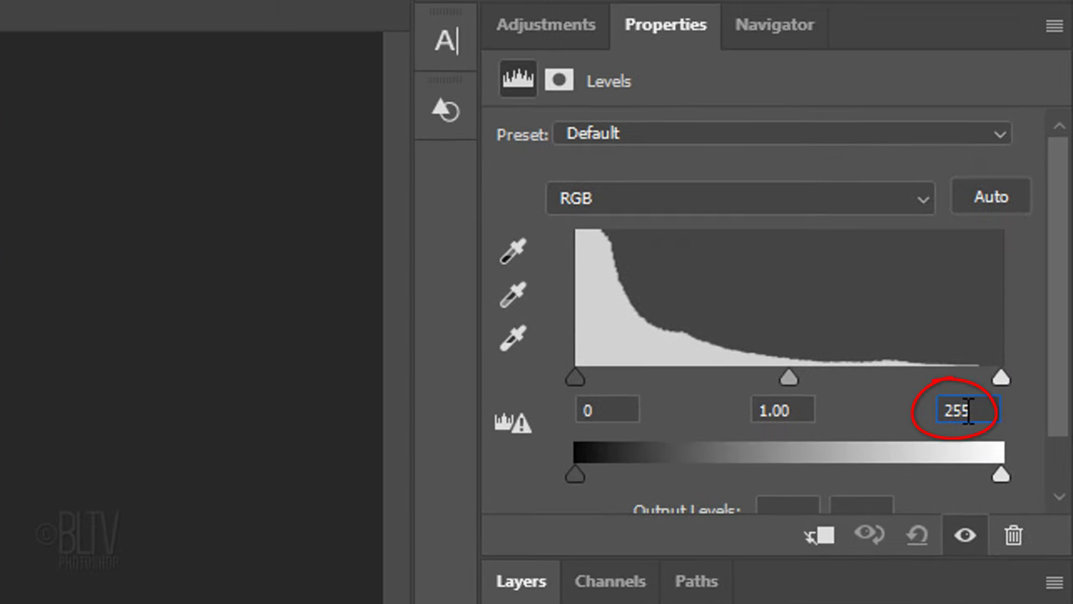
pyautogui.write('120')
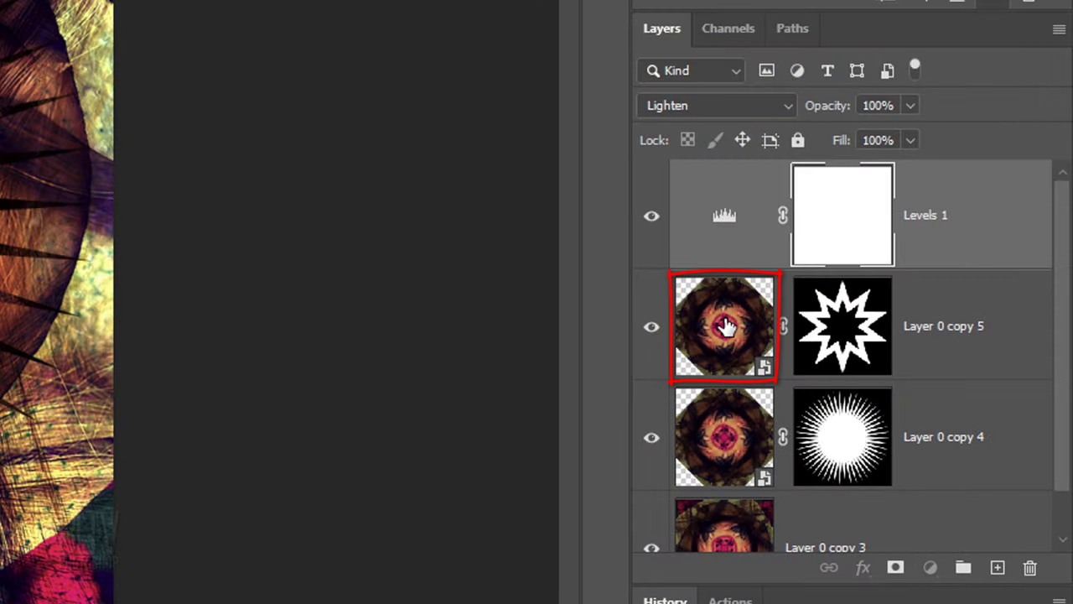
# Add a Hue/Saturation adjustment layer above Layer 0 copy 5, shifting Hue to -42.
pyautogui.click(726, 327)
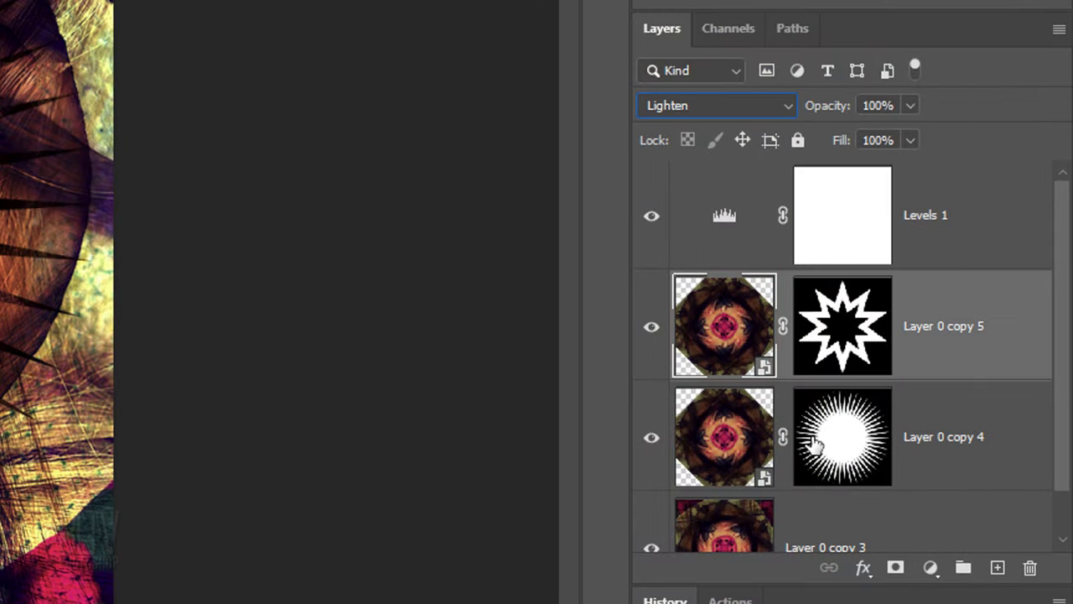
pyautogui.click(931, 570)
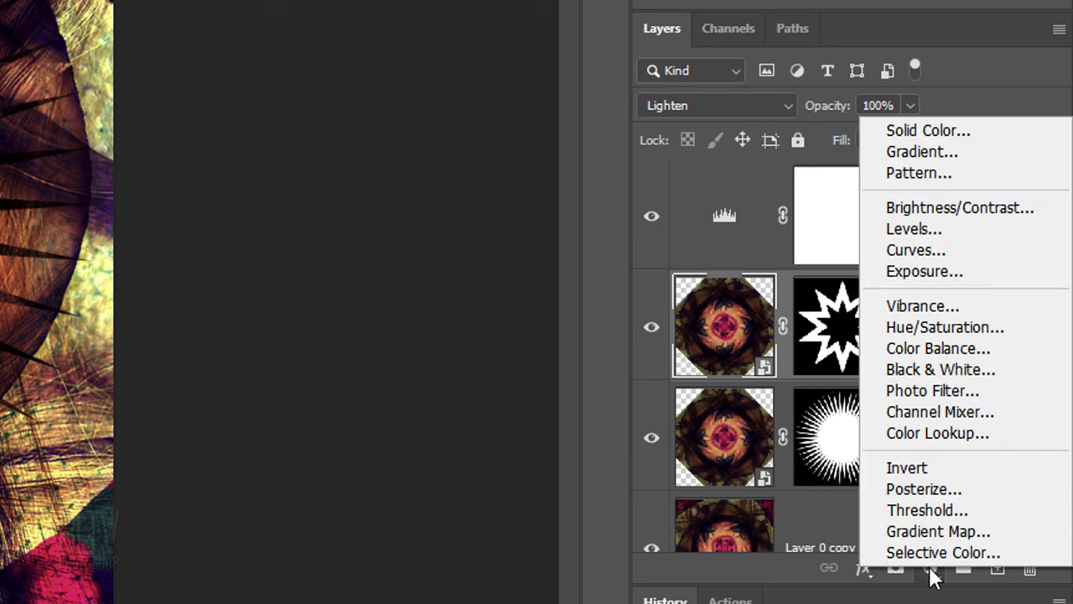
pyautogui.click(923, 327)
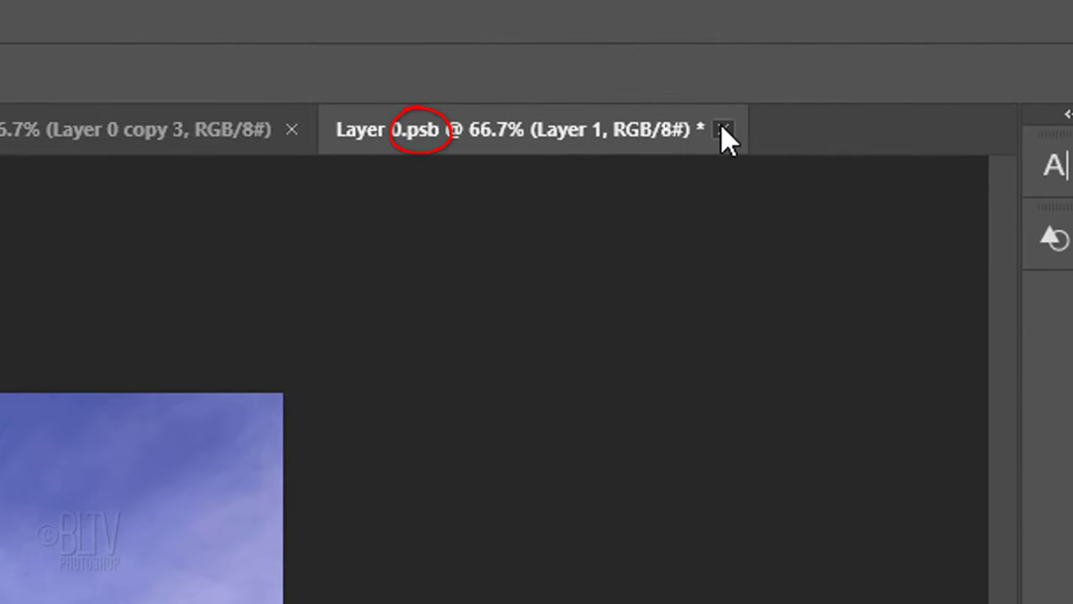
# Save and close Layer 0.psb and Layer 0 copy 3.psb, then select Layer 0 copy 4's blend mode.
pyautogui.click(721, 125)
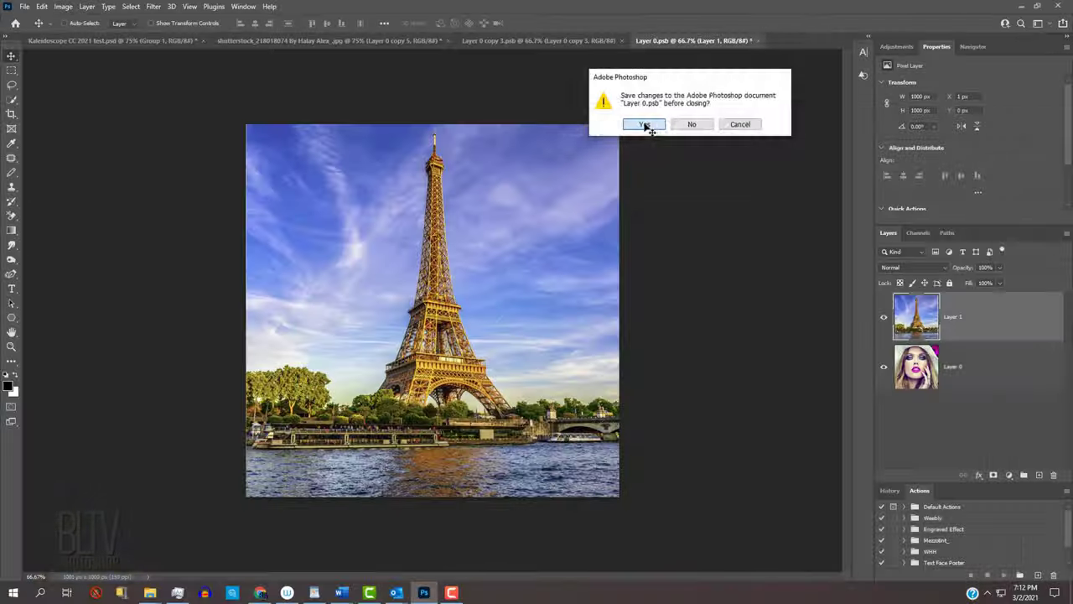
pyautogui.click(368, 391)
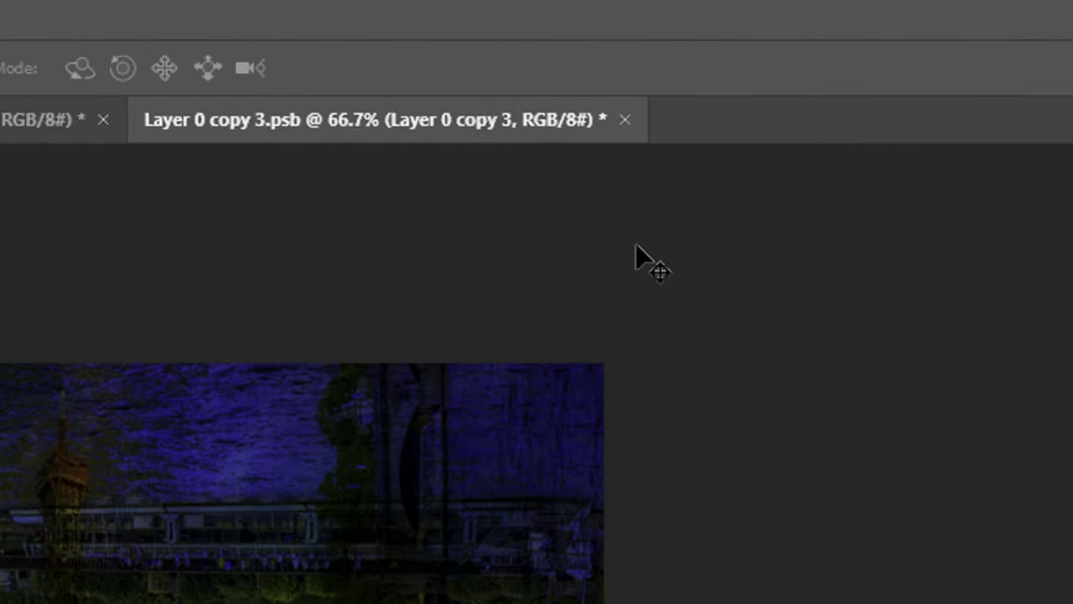
pyautogui.click(624, 120)
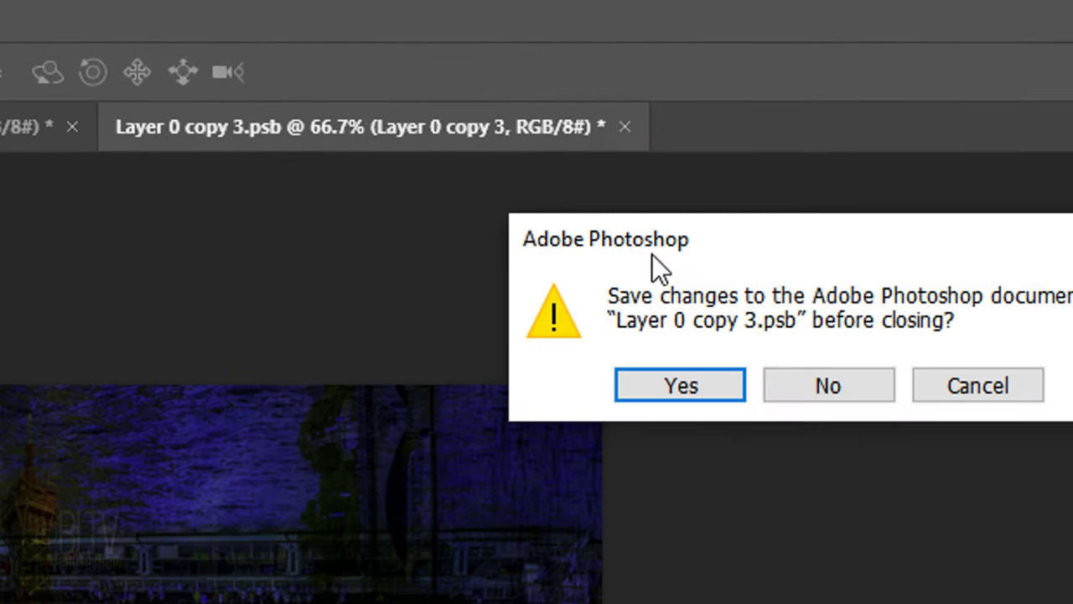
pyautogui.click(682, 392)
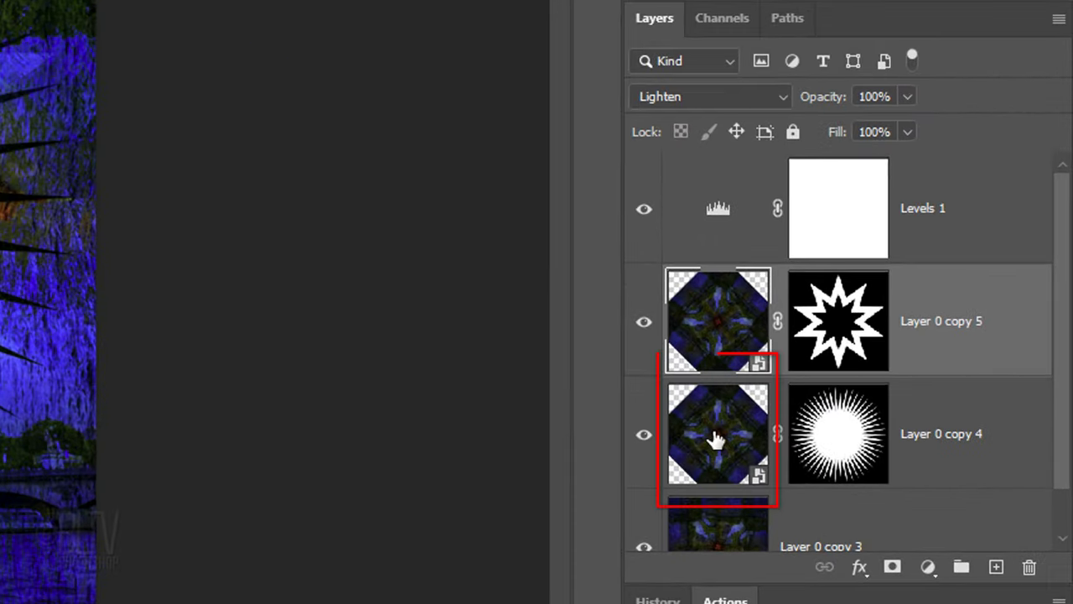
pyautogui.click(816, 428)
pyautogui.click(683, 101)
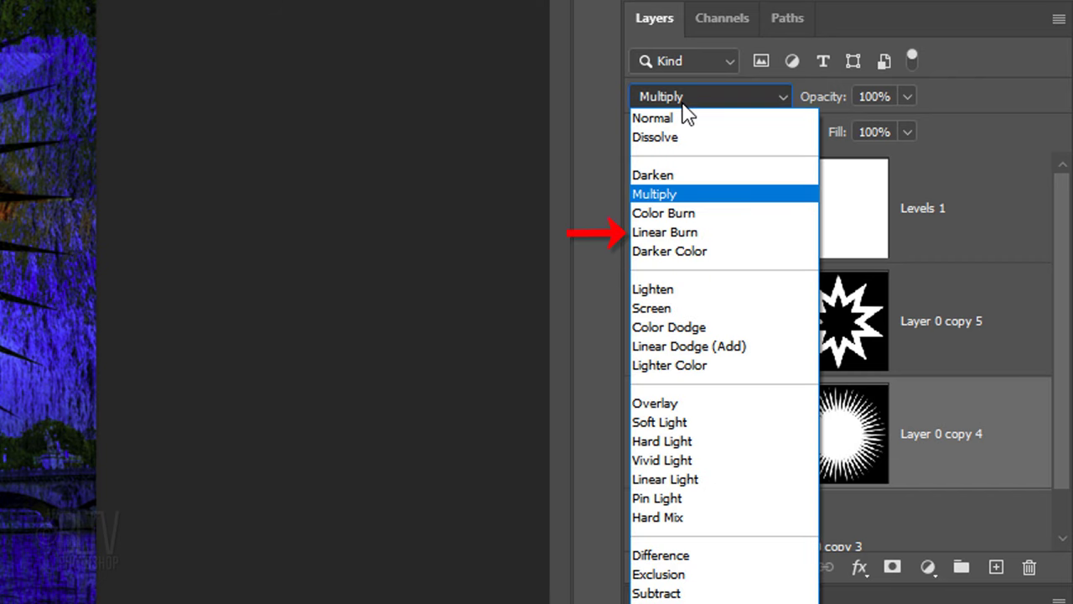